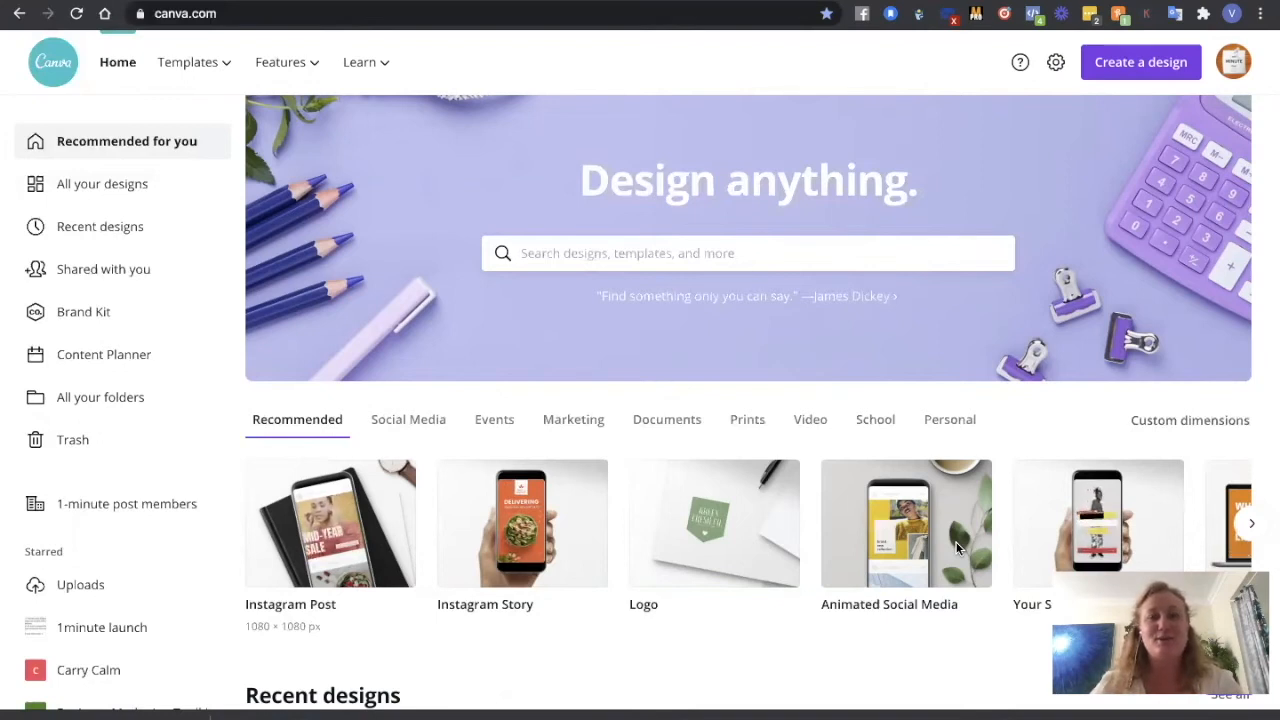
# - Create a new Instagram Post design and apply the recently used "Virtual Event" template with three photos
pyautogui.click(328, 526)
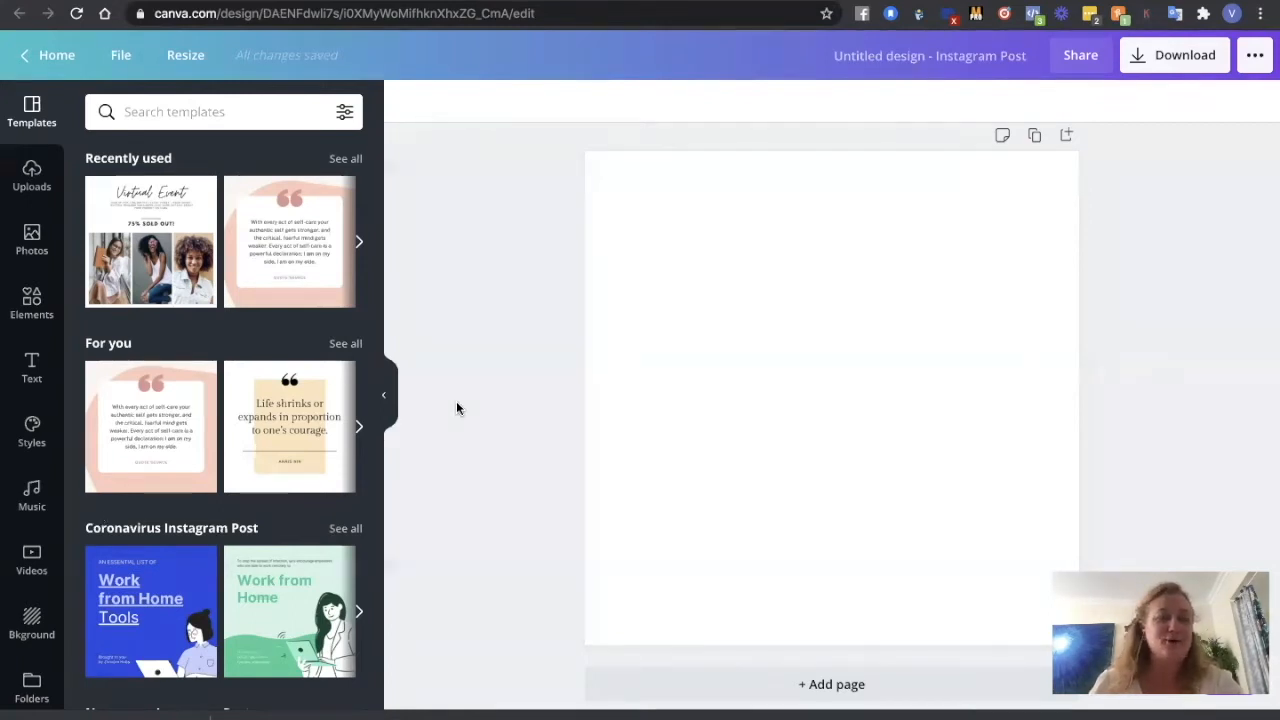
pyautogui.click(121, 221)
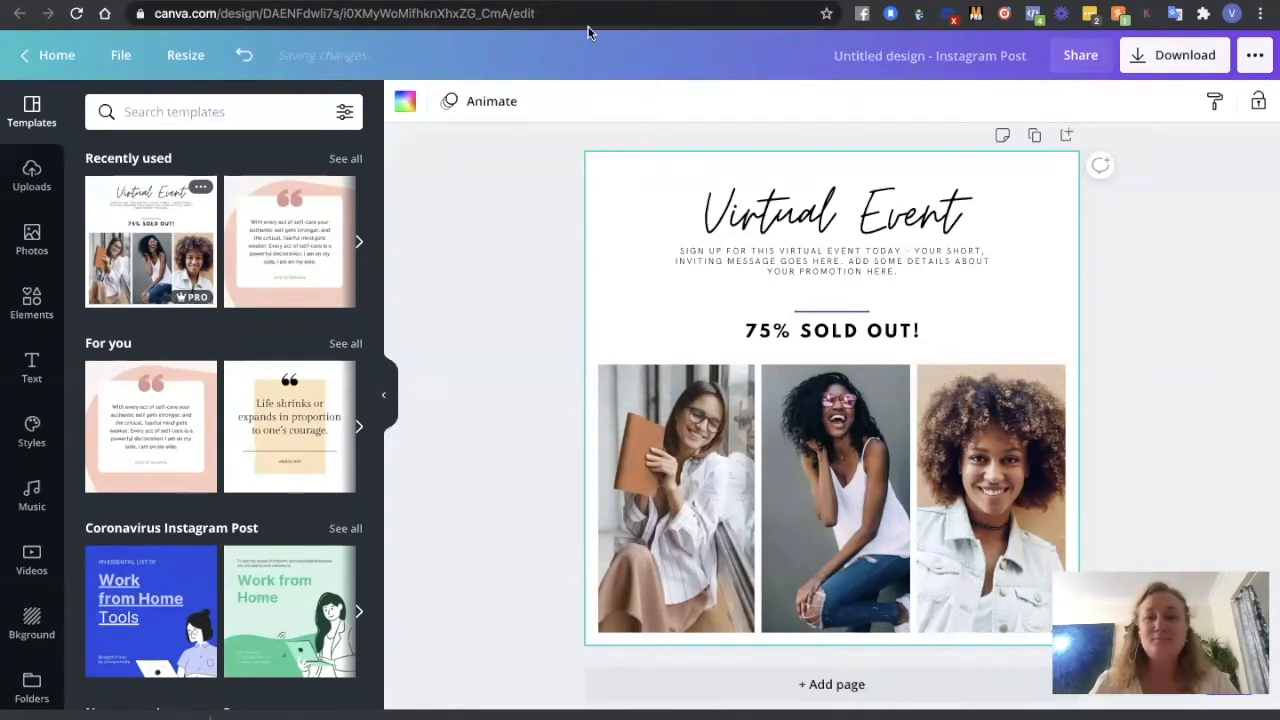
# - Set the "Virtual Event" heading's font to Madelyn and colour it with the red-orange brand colour
pyautogui.click(820, 224)
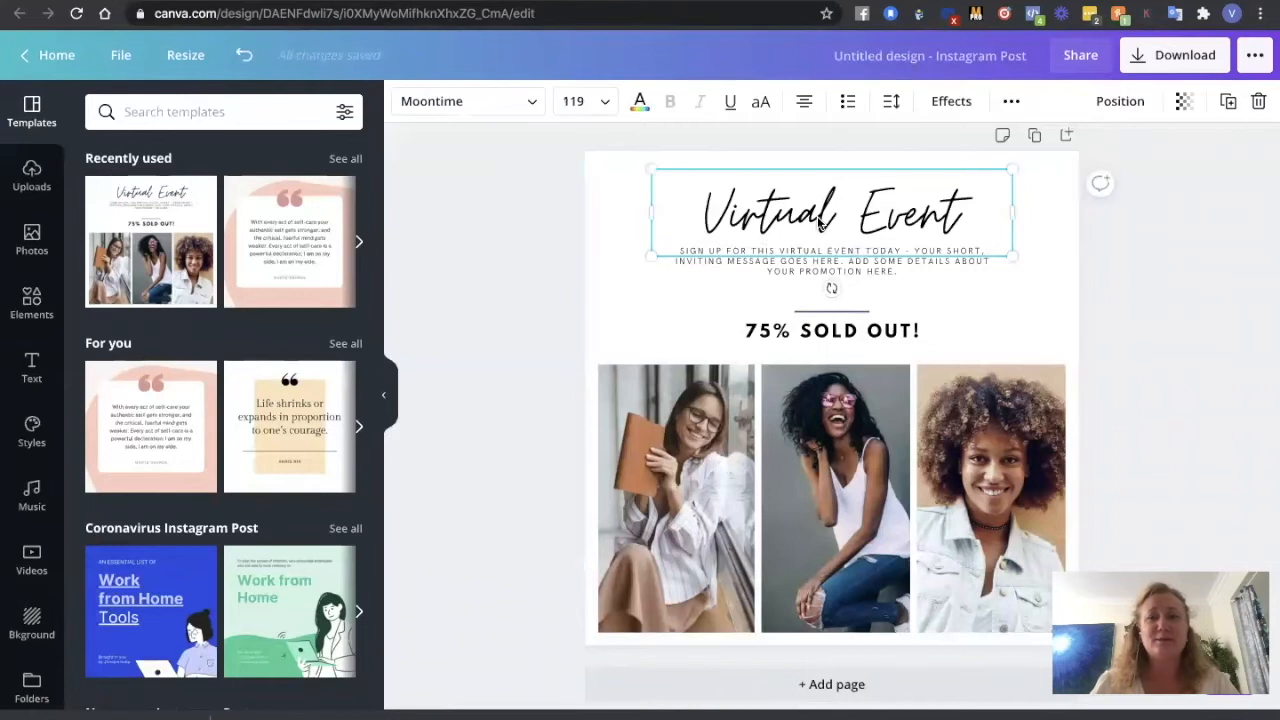
pyautogui.click(820, 224)
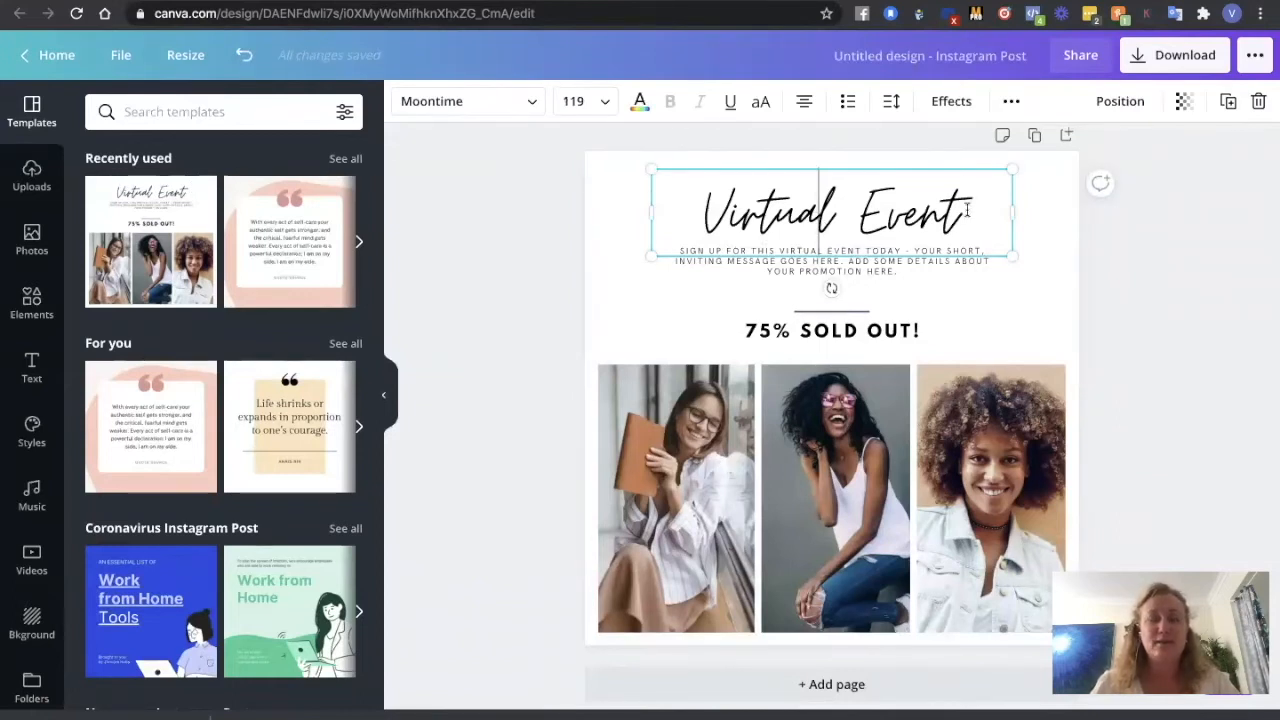
pyautogui.moveTo(967, 209); pyautogui.dragTo(672, 218)
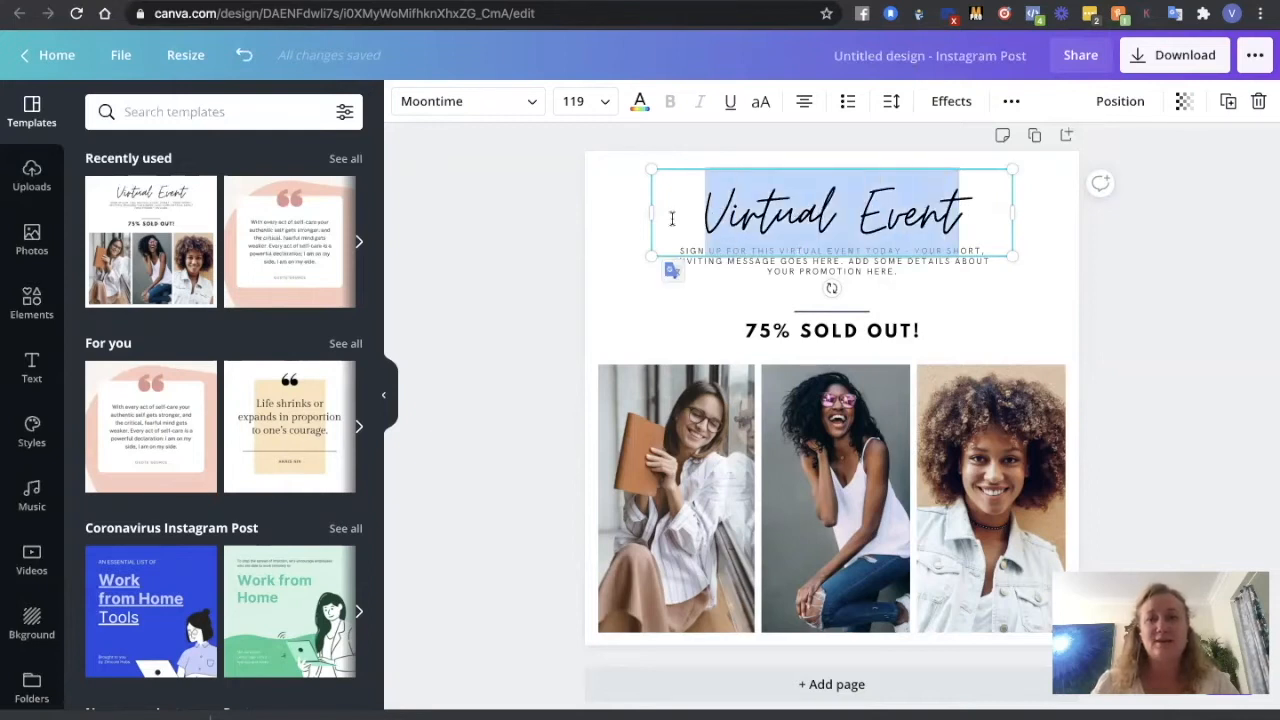
pyautogui.click(476, 108)
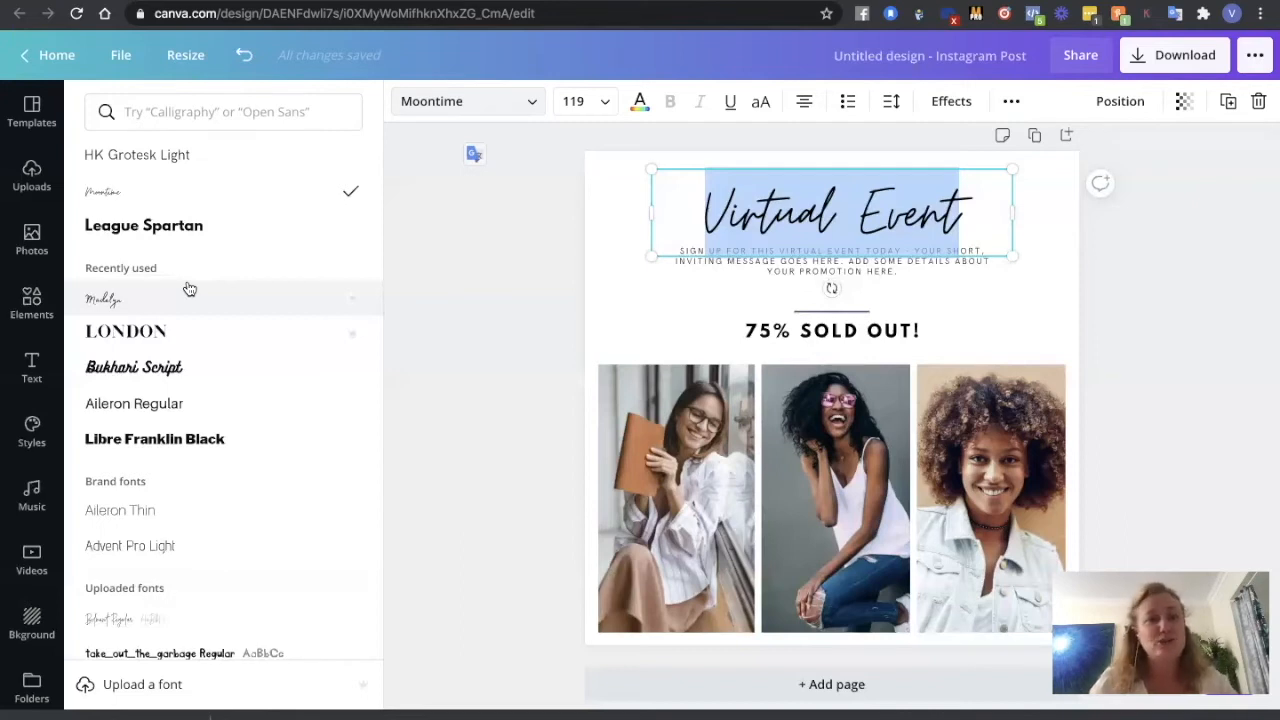
pyautogui.click(158, 332)
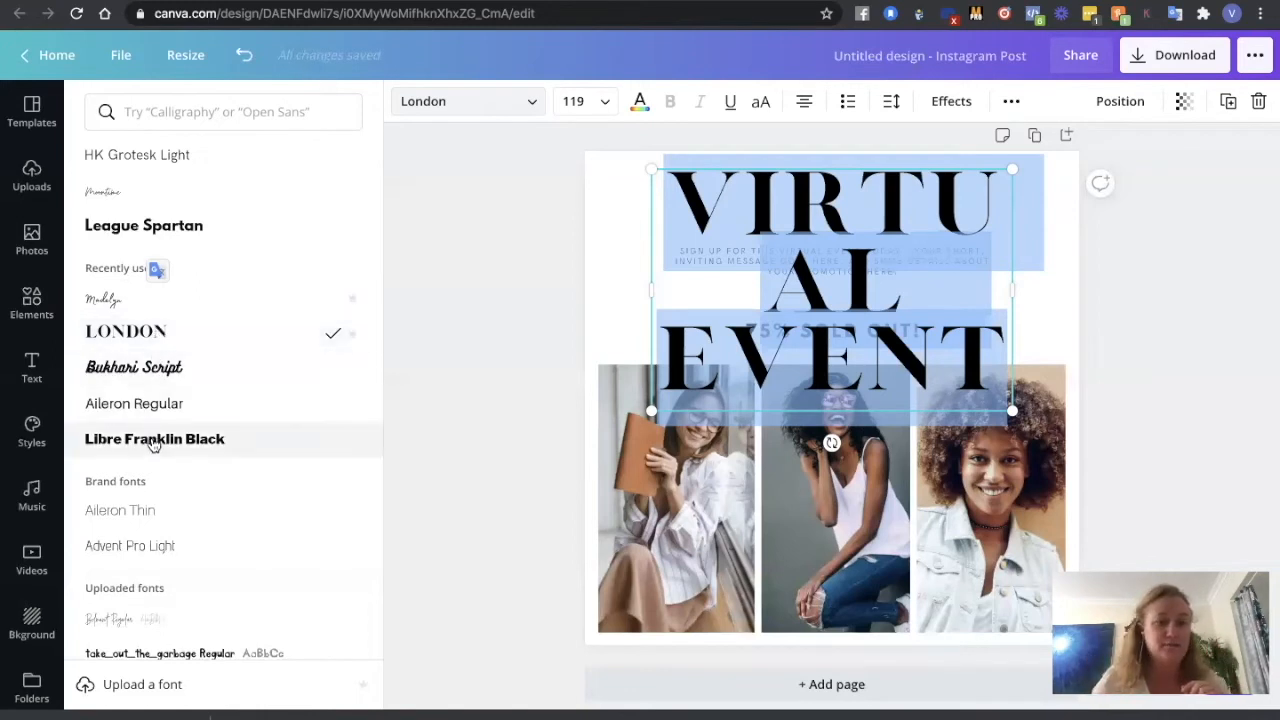
pyautogui.scroll(-1, 153, 443)
pyautogui.scroll(-5, 153, 443)
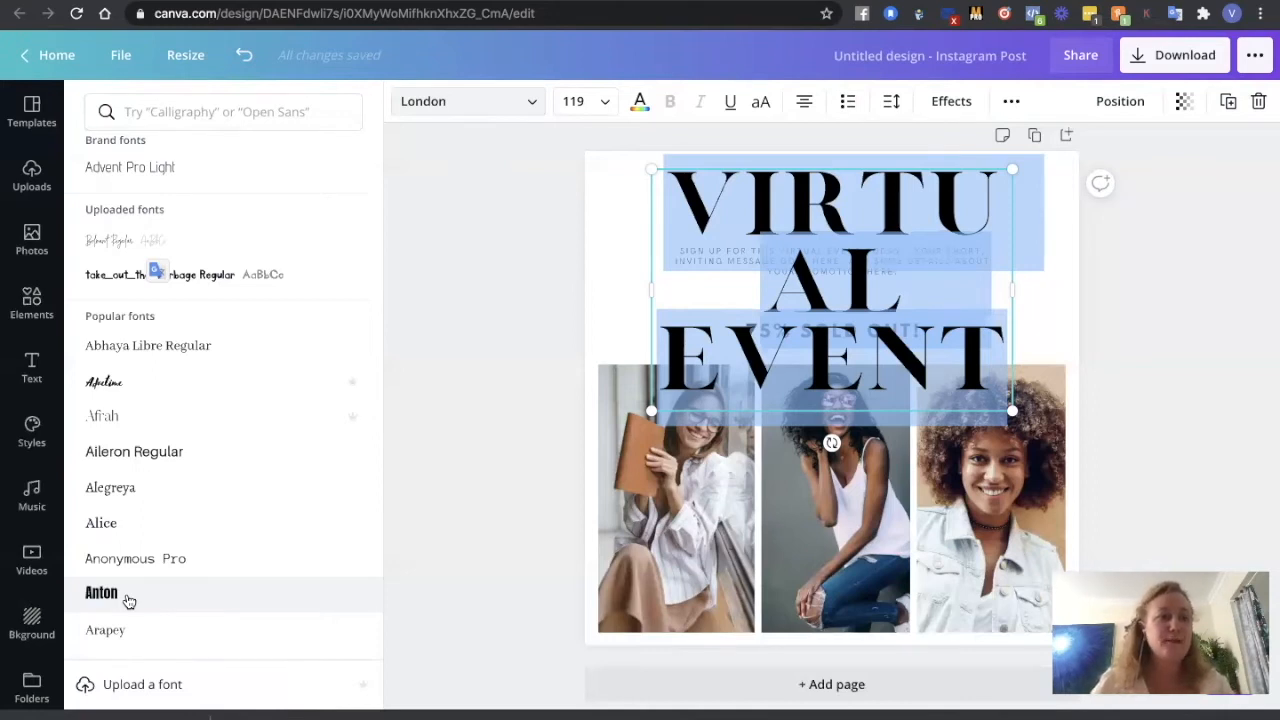
pyautogui.scroll(3, 163, 480)
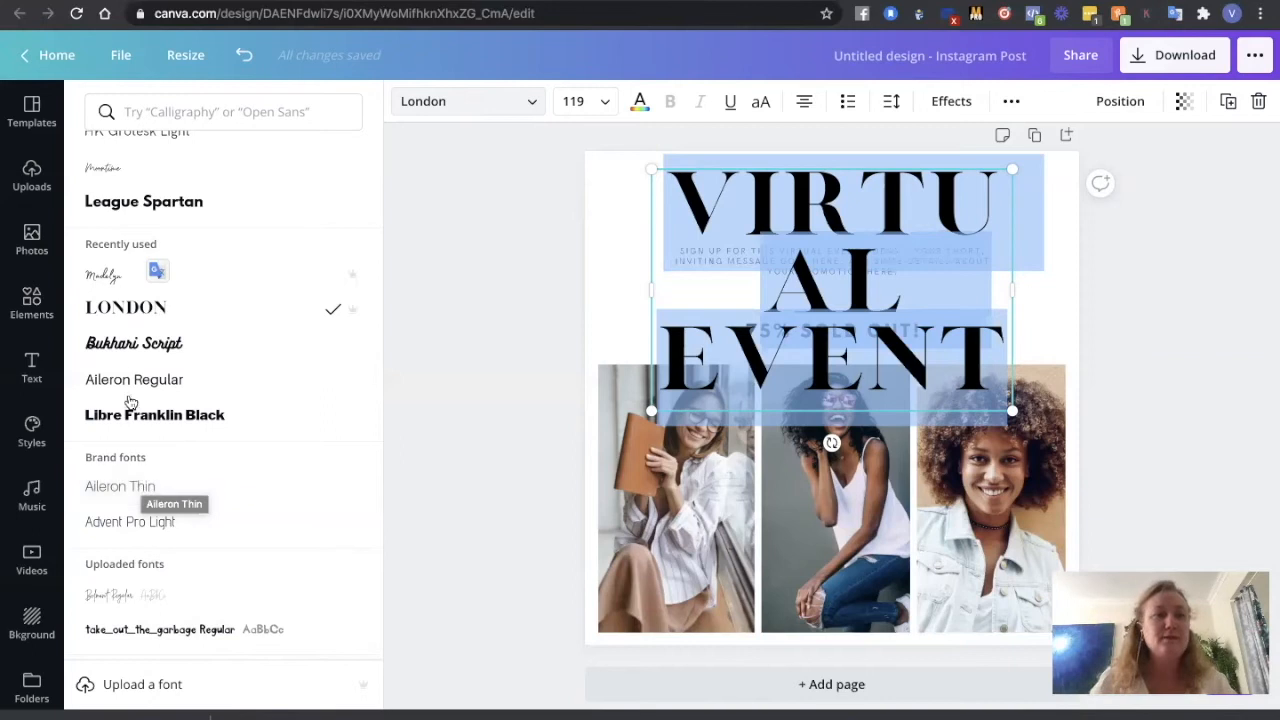
pyautogui.click(113, 278)
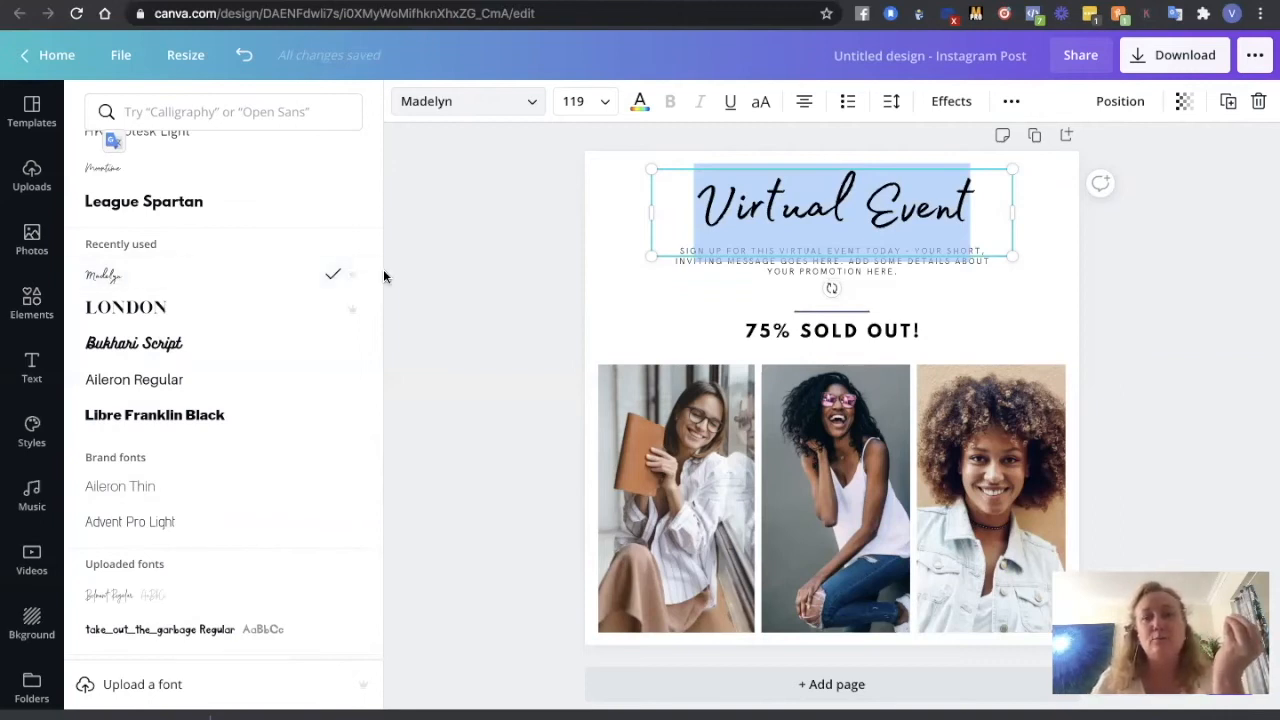
pyautogui.click(640, 102)
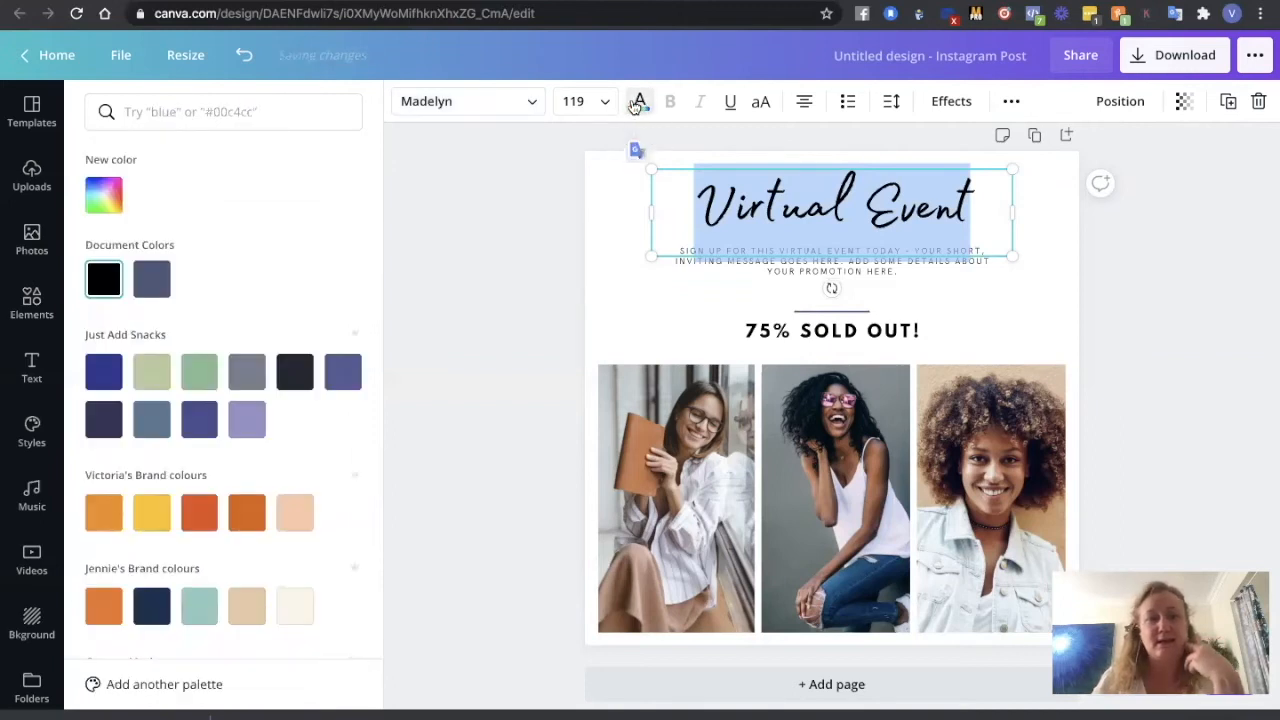
pyautogui.click(200, 512)
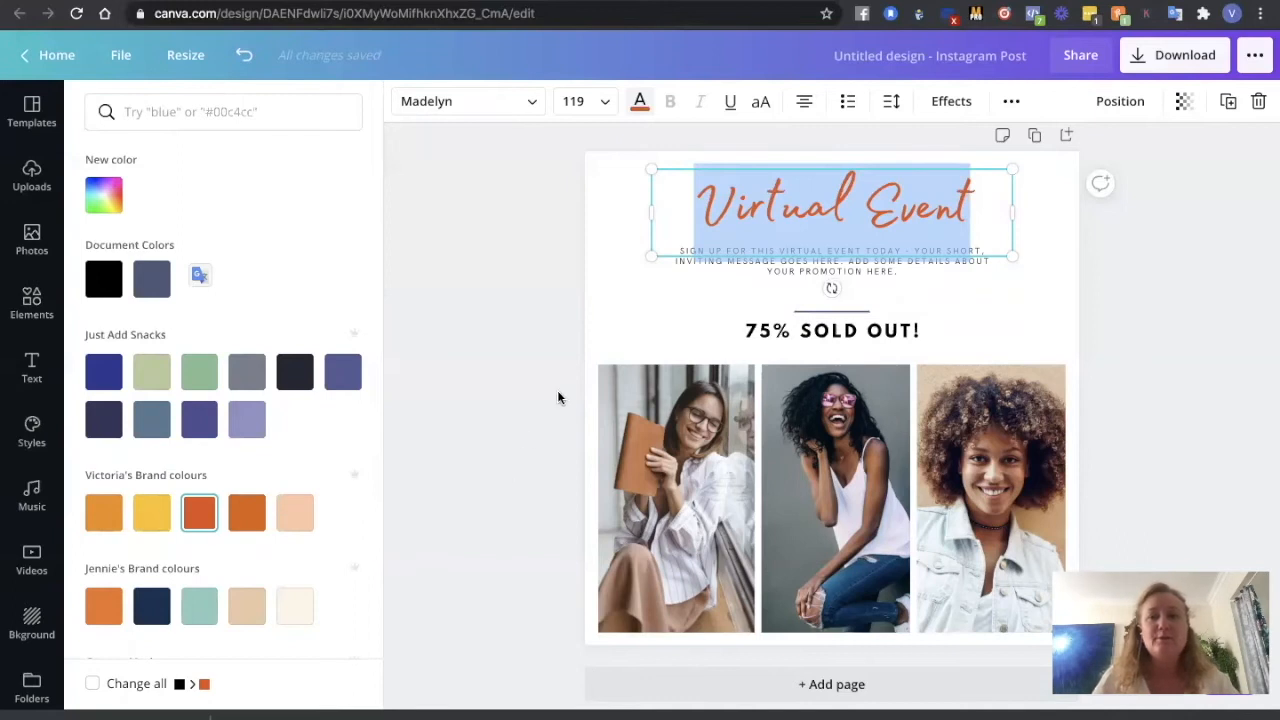
# - Replace the "Virtual Event" heading text with "Smell the oranges"
pyautogui.click(786, 207)
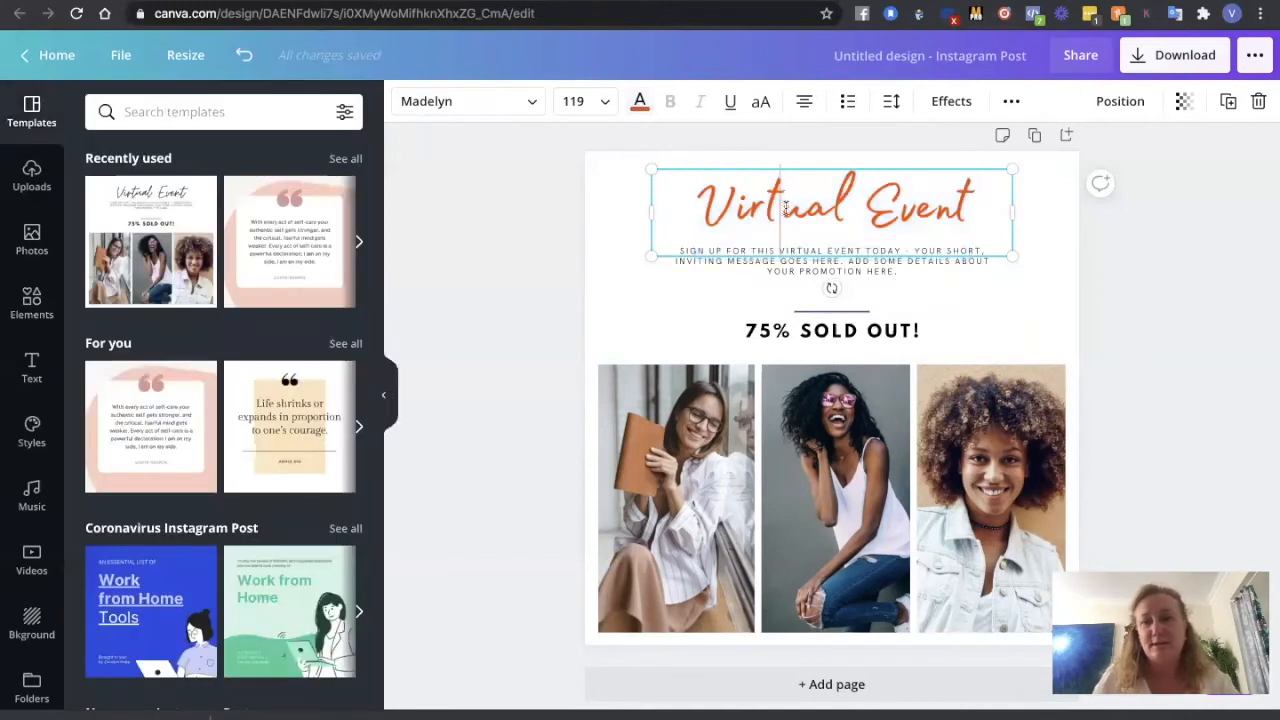
pyautogui.click(968, 205)
pyautogui.press('BackSpace')
pyautogui.press('BackSpace')
pyautogui.press('BackSpace')
pyautogui.press('BackSpace')
pyautogui.press('BackSpace')
pyautogui.press('BackSpace')
pyautogui.press('BackSpace')
pyautogui.press('BackSpace')
pyautogui.press('BackSpace')
pyautogui.press('BackSpace')
pyautogui.press('BackSpace')
pyautogui.press('BackSpace')
pyautogui.press('BackSpace')
pyautogui.write('Smell the oranges')
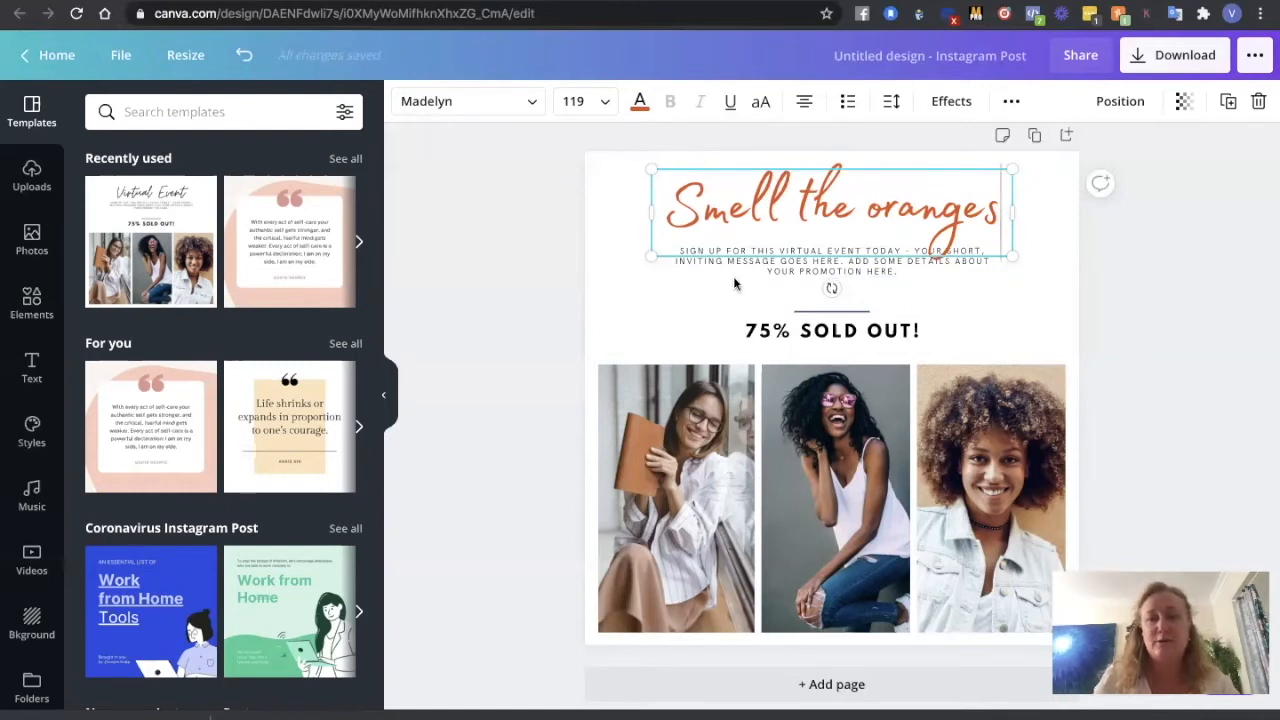
# - Delete the small sign-up description text beneath the heading
pyautogui.click(774, 265)
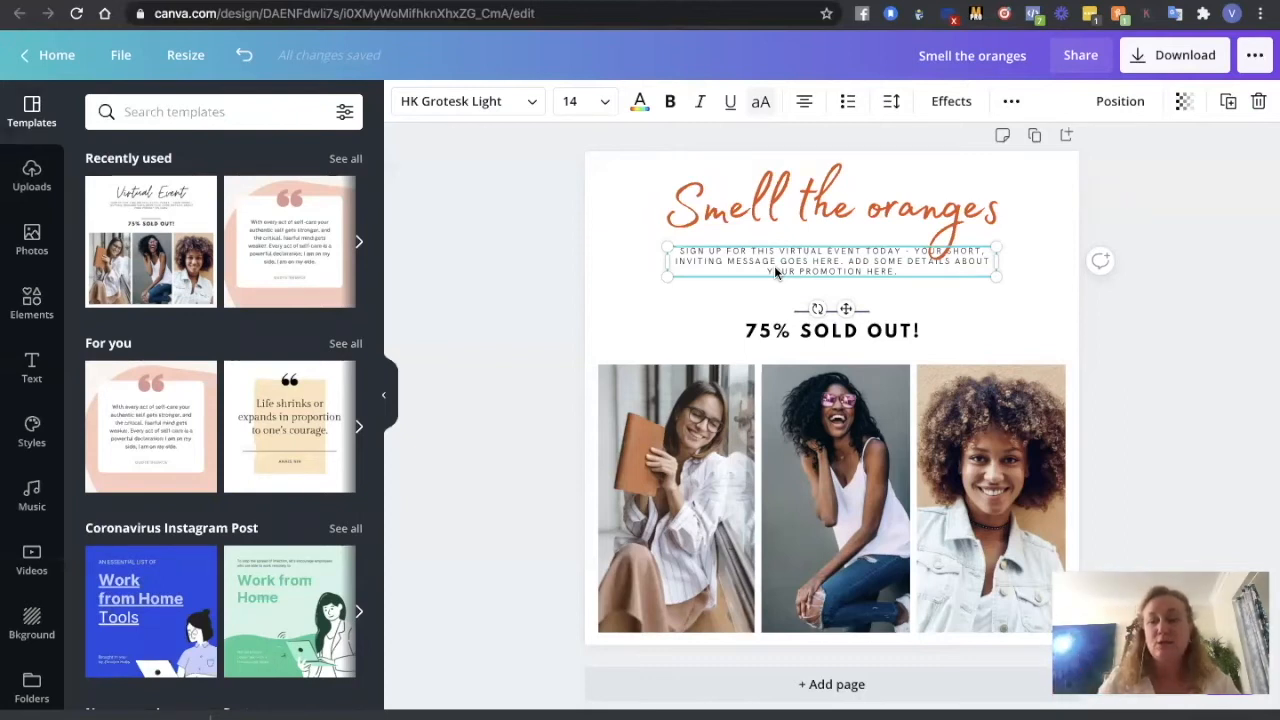
pyautogui.press('Delete')
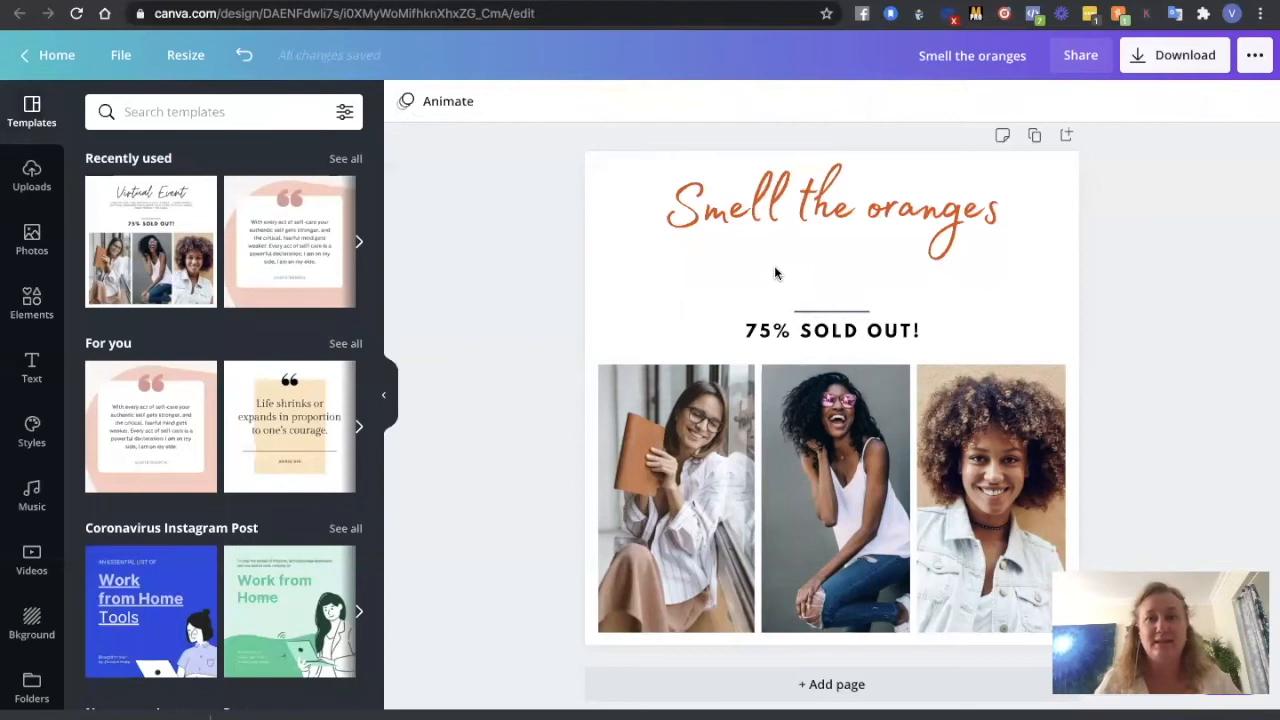
# - Move the short divider line up to just beneath the heading and recolour it in the heading's red-orange
pyautogui.click(814, 311)
pyautogui.moveTo(814, 314); pyautogui.dragTo(813, 257)
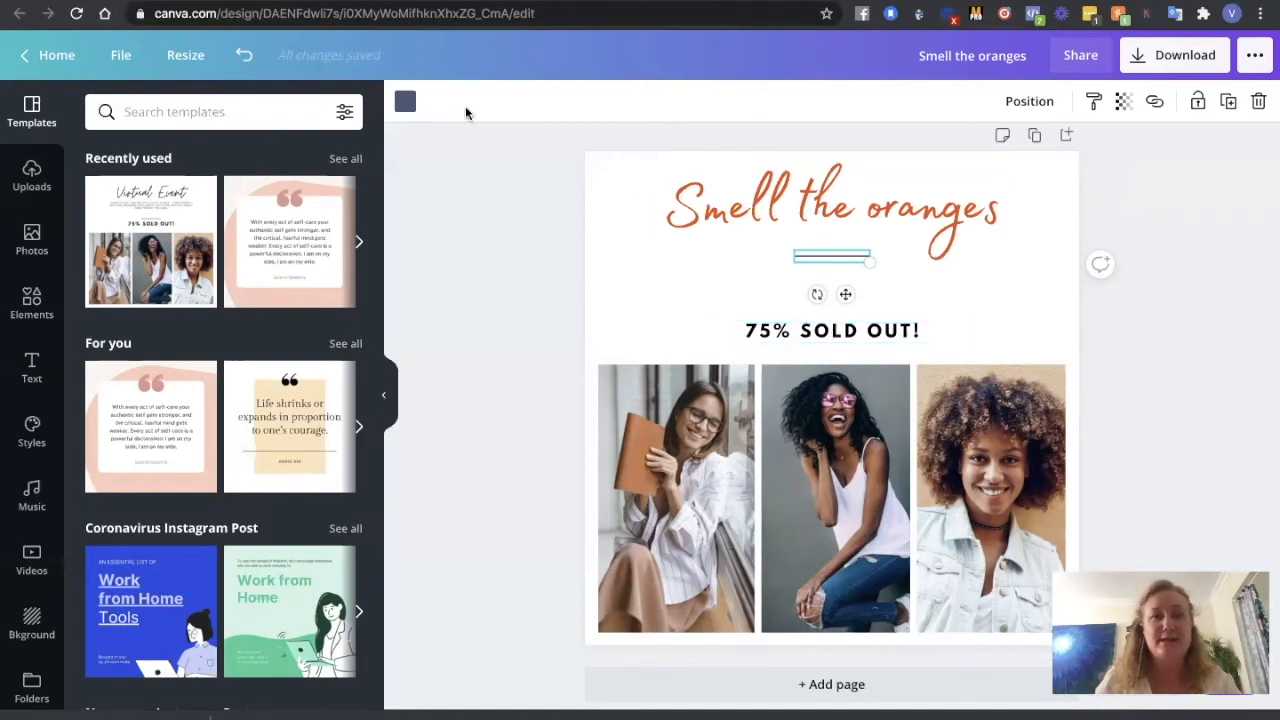
pyautogui.click(404, 103)
pyautogui.click(199, 279)
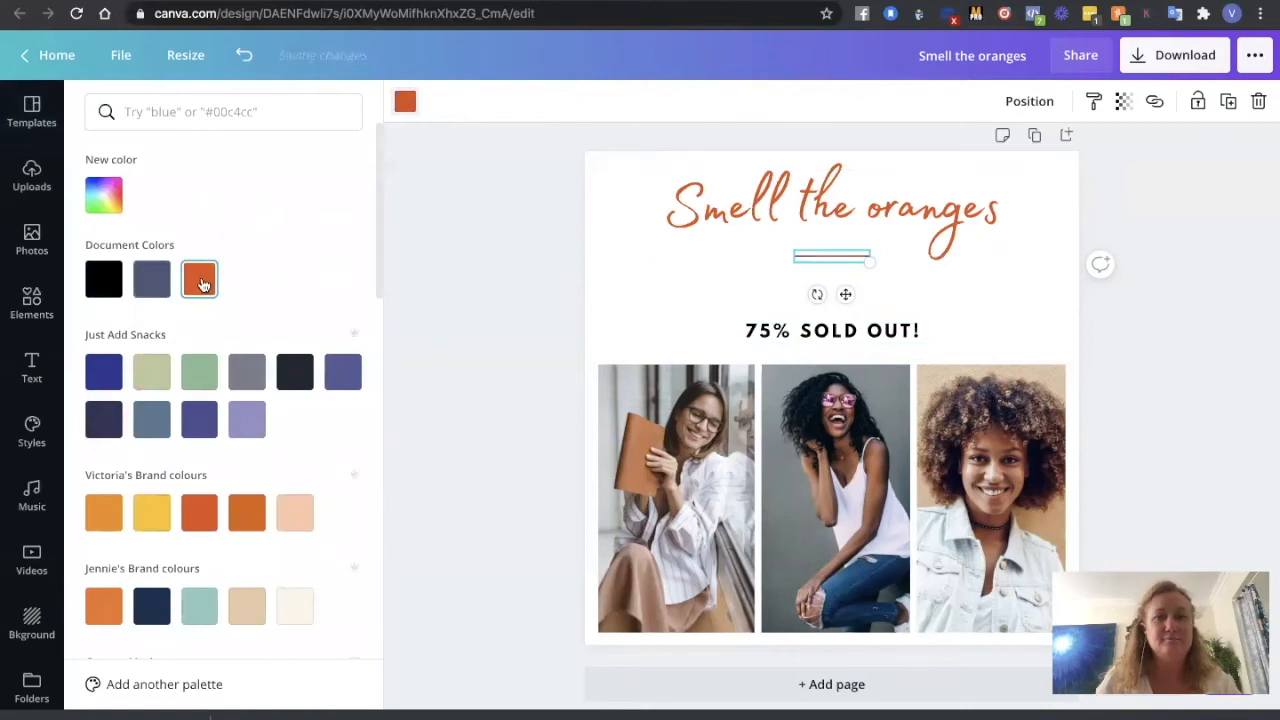
# - Replace the "75% SOLD OUT!" text with "20% OFF FOR BLACK FRIDAY & CYBER MONDAY"
pyautogui.click(784, 337)
pyautogui.click(784, 335)
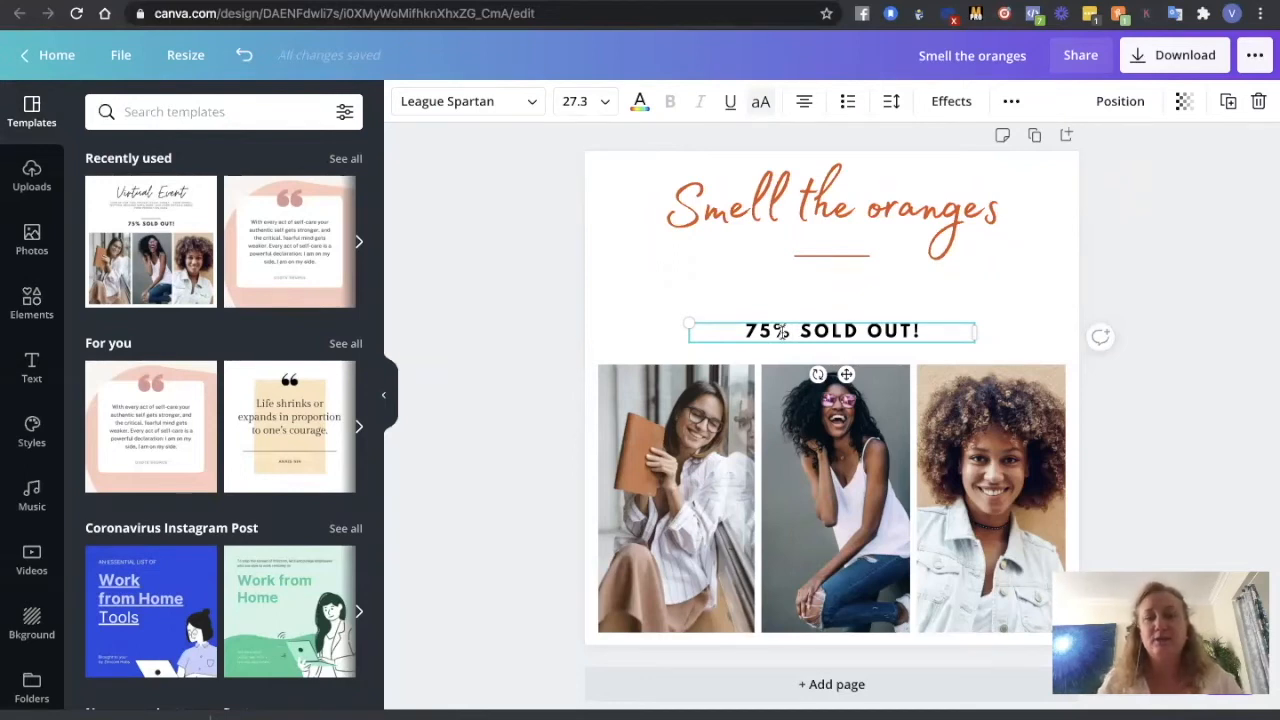
pyautogui.press('BackSpace')
pyautogui.press('BackSpace')
pyautogui.write('20')
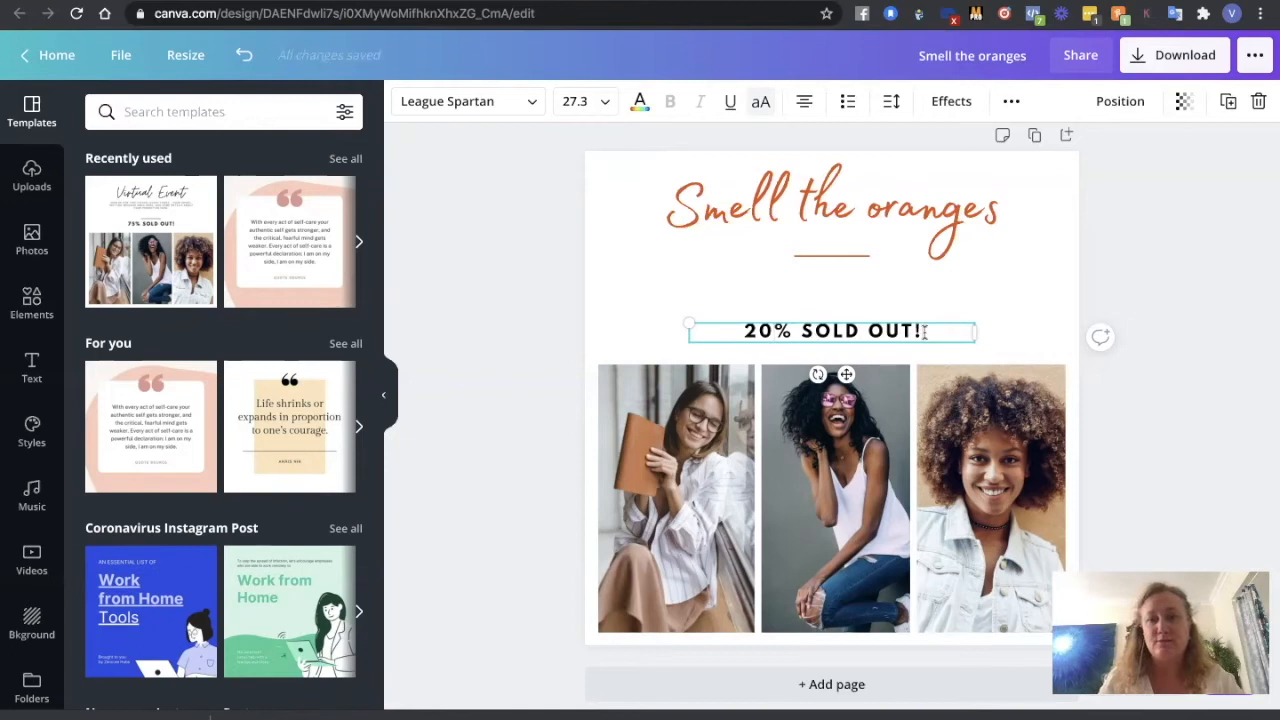
pyautogui.press('BackSpace')
pyautogui.press('BackSpace')
pyautogui.press('BackSpace')
pyautogui.press('BackSpace')
pyautogui.press('BackSpace')
pyautogui.press('BackSpace')
pyautogui.press('BackSpace')
pyautogui.press('BackSpace')
pyautogui.press('BackSpace')
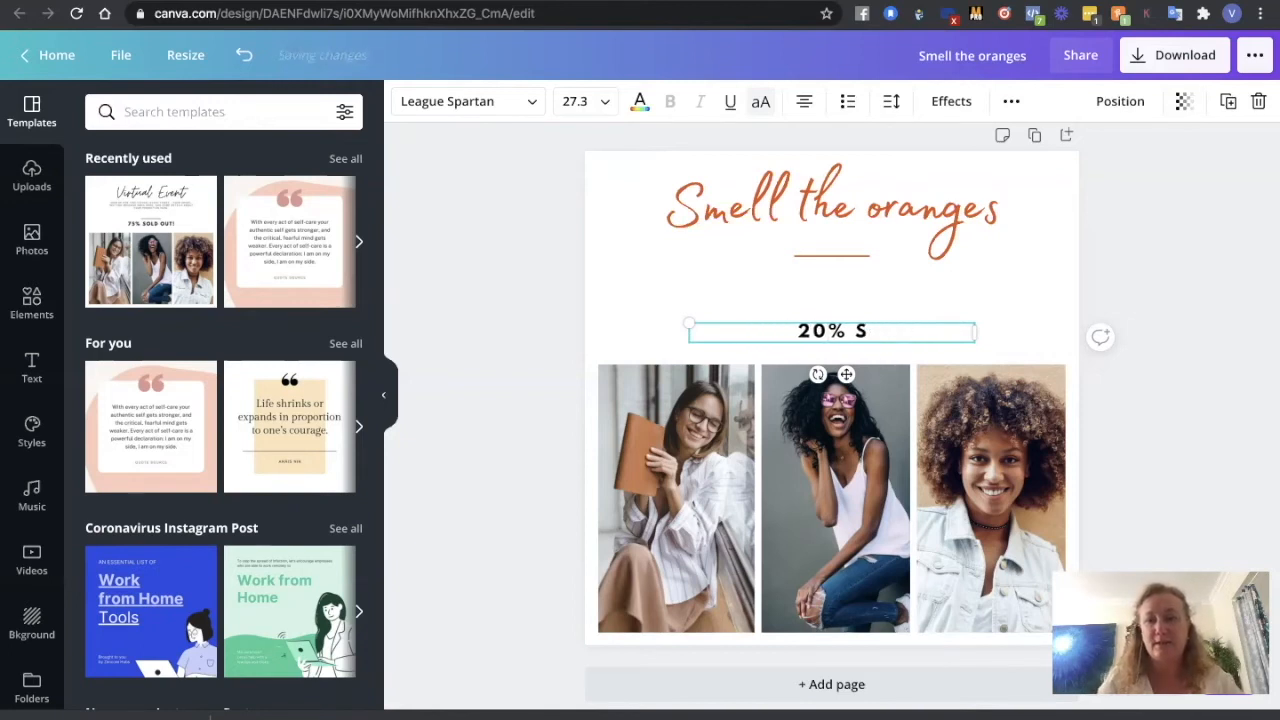
pyautogui.write('OFF F')
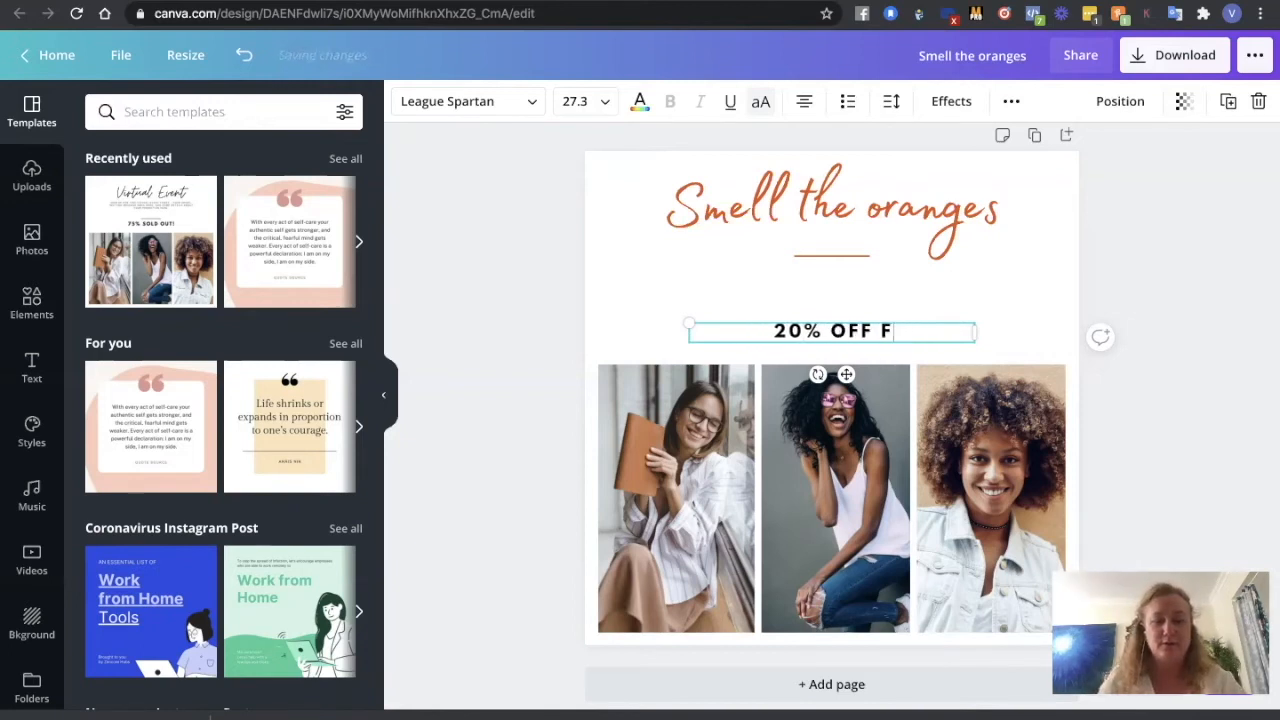
pyautogui.write('OR BLACK FRIODAY')
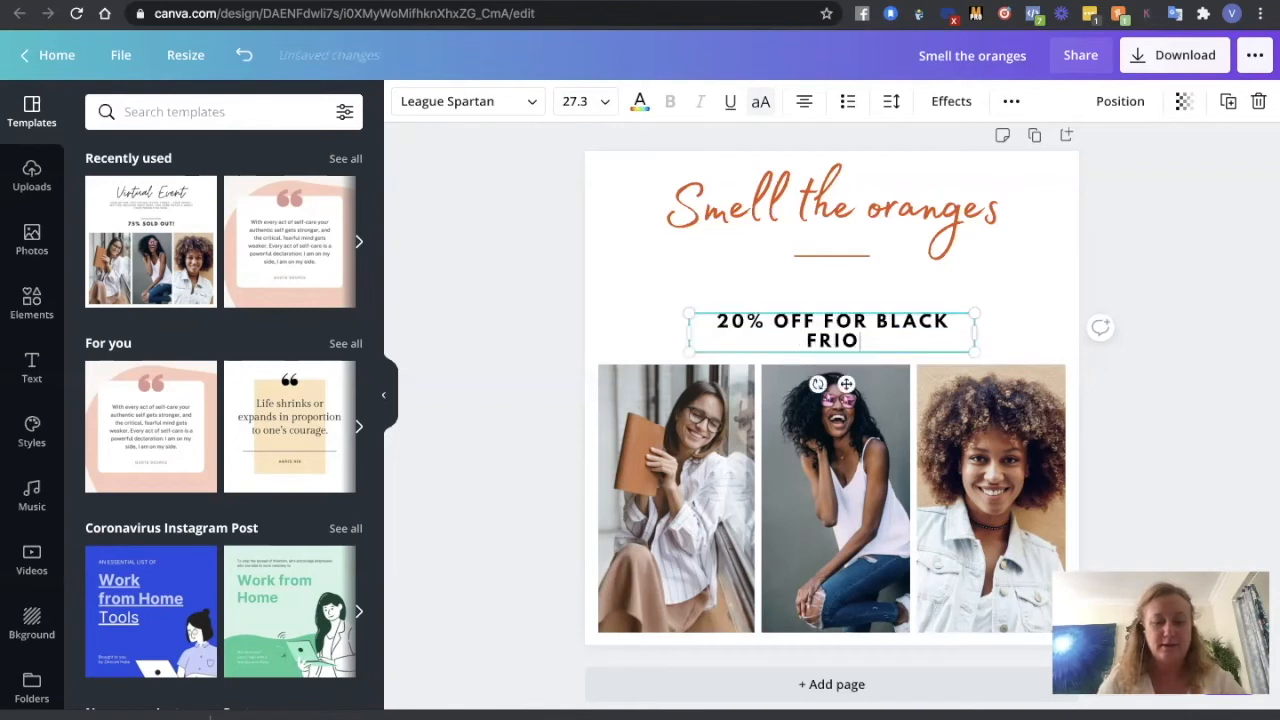
pyautogui.press('BackSpace')
pyautogui.press('BackSpace')
pyautogui.press('BackSpace')
pyautogui.press('BackSpace')
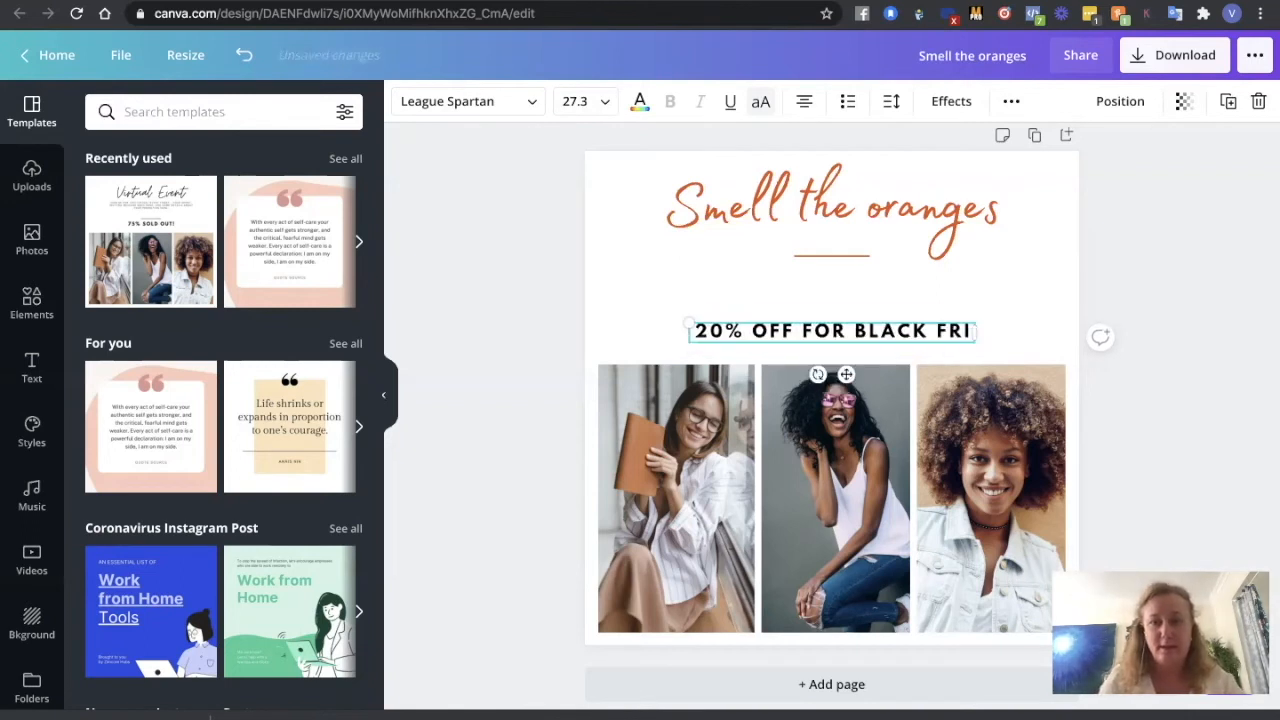
pyautogui.write('DAY & C')
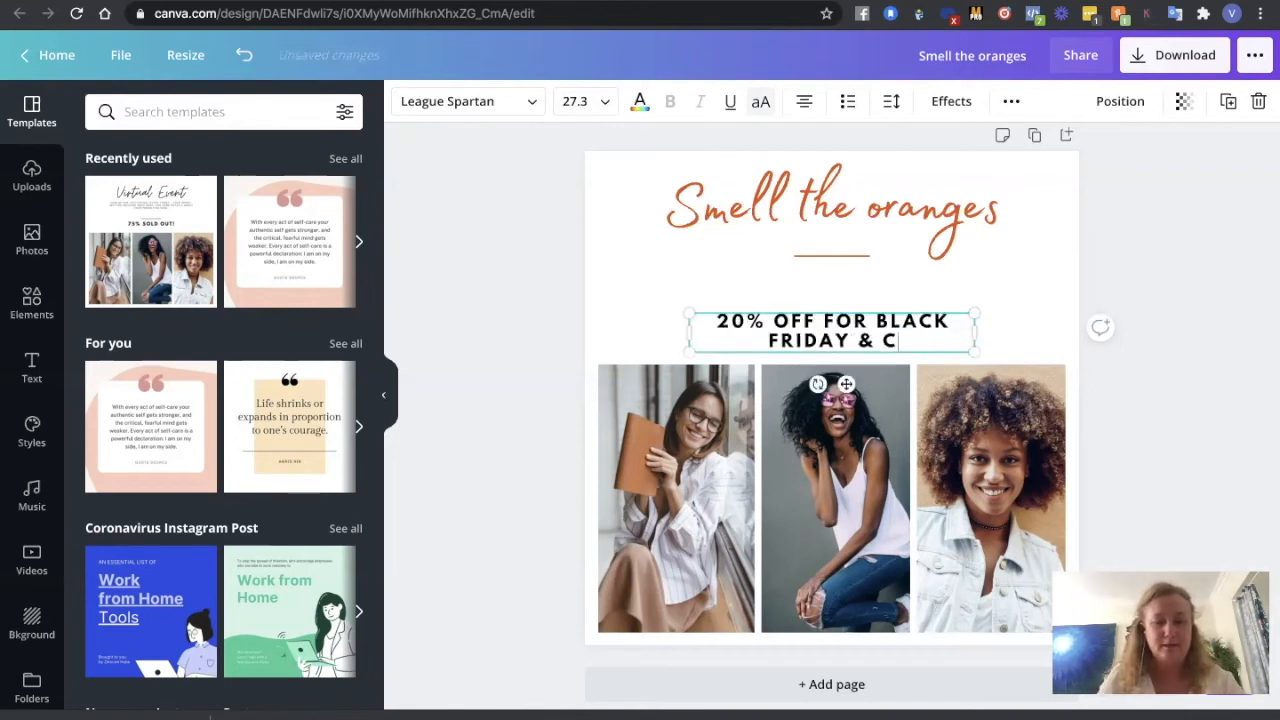
pyautogui.write('YBER MOINDAY')
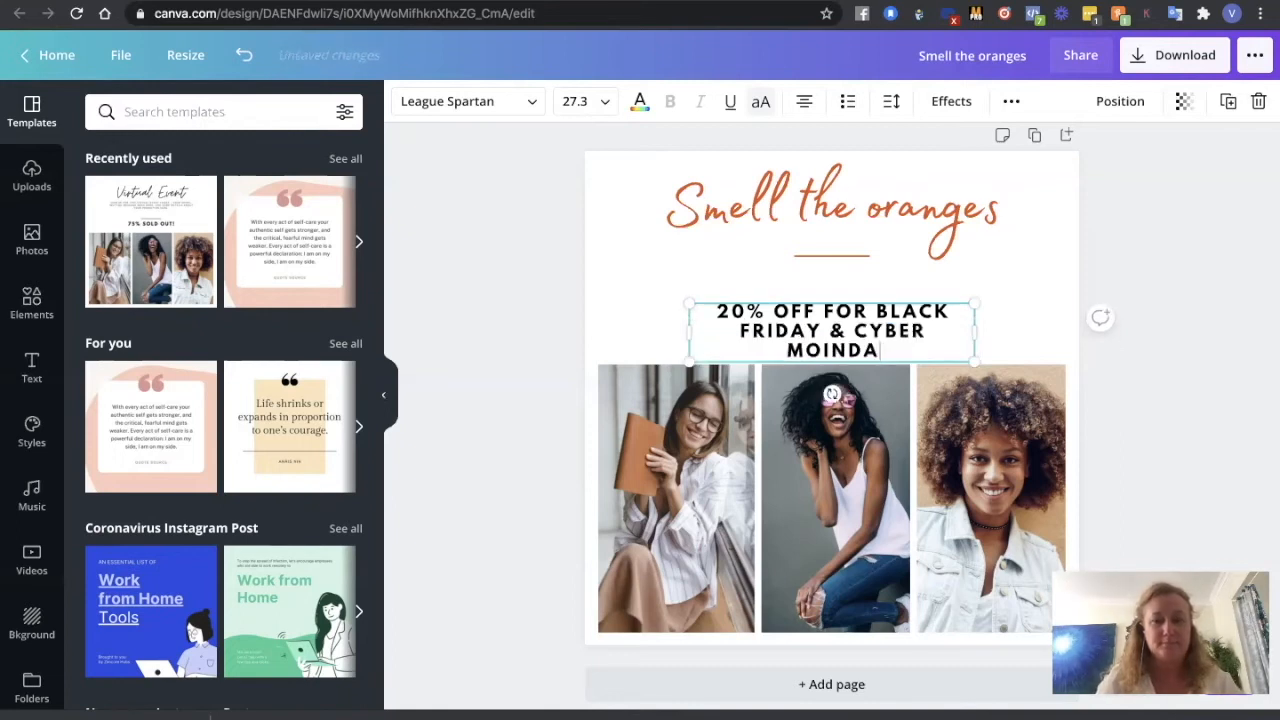
pyautogui.press('BackSpace')
pyautogui.press('BackSpace')
pyautogui.press('BackSpace')
pyautogui.press('BackSpace')
pyautogui.press('BackSpace')
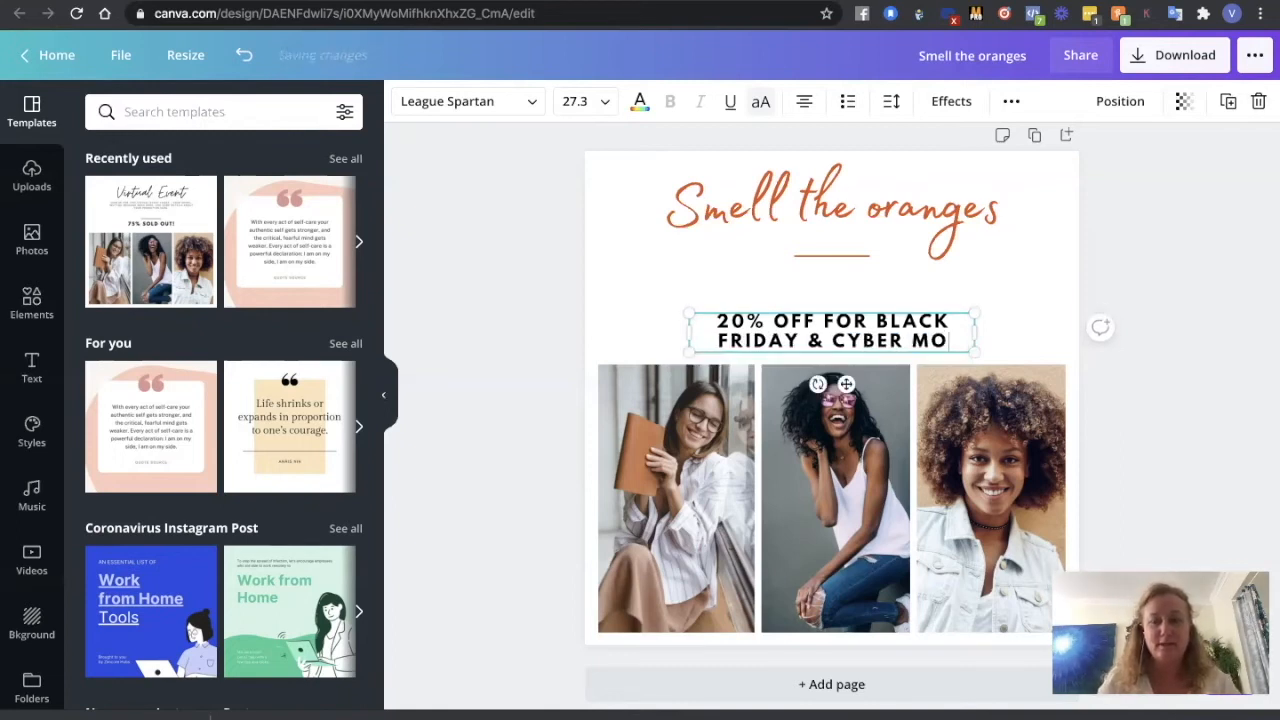
pyautogui.write('NDAY')
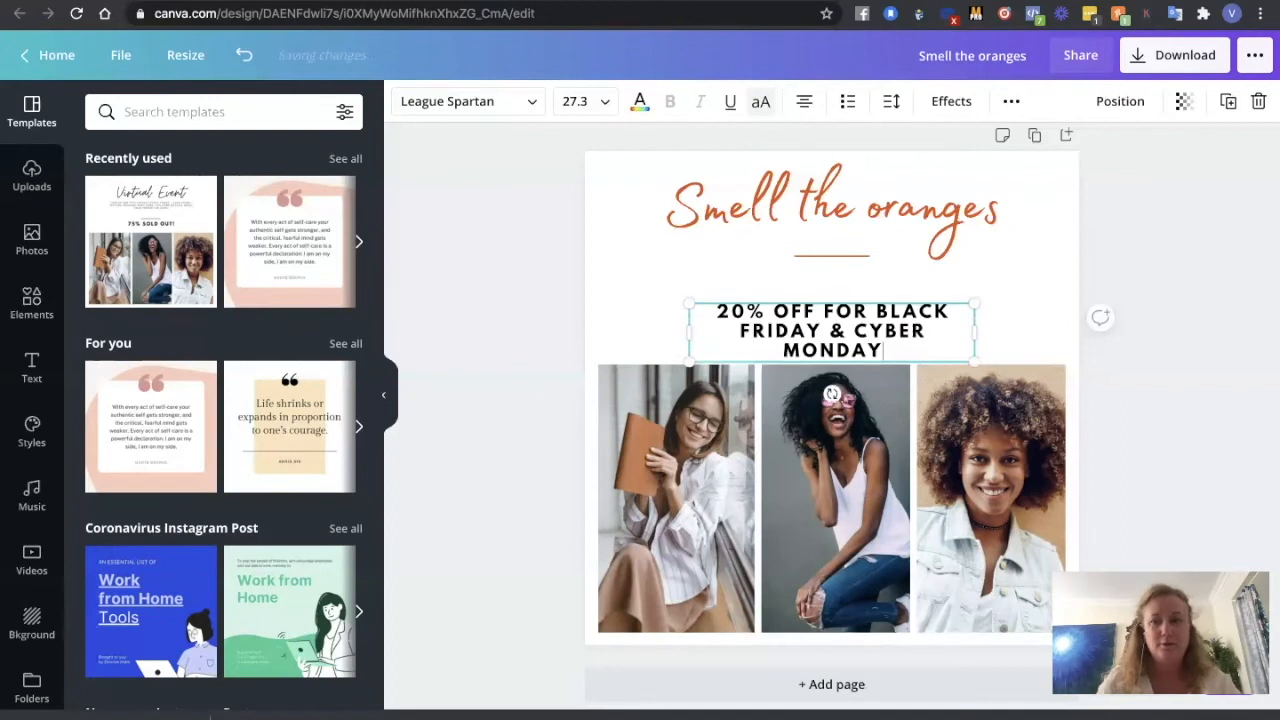
# - Enlarge the Black Friday offer text to about font size 42 so it nearly spans the design's width
pyautogui.moveTo(983, 289); pyautogui.dragTo(1032, 263)
pyautogui.moveTo(688, 289); pyautogui.dragTo(623, 266)
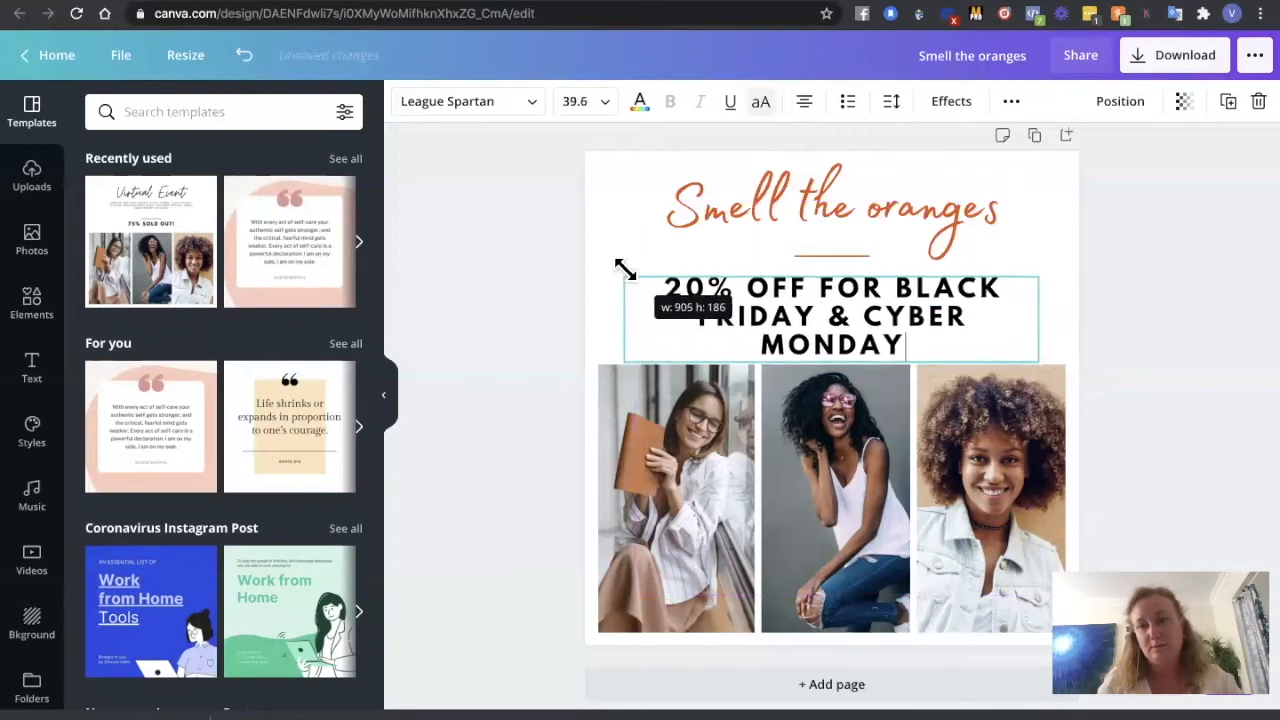
pyautogui.moveTo(1040, 278); pyautogui.dragTo(1062, 254)
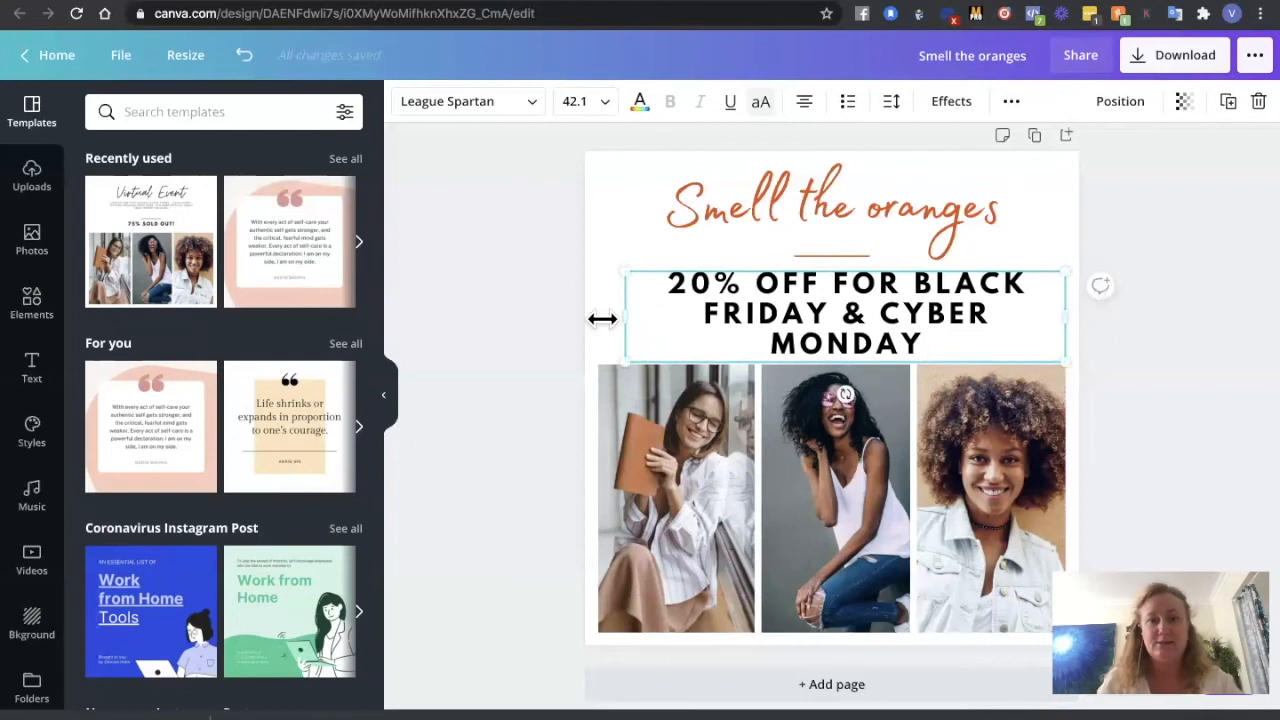
pyautogui.click(1045, 188)
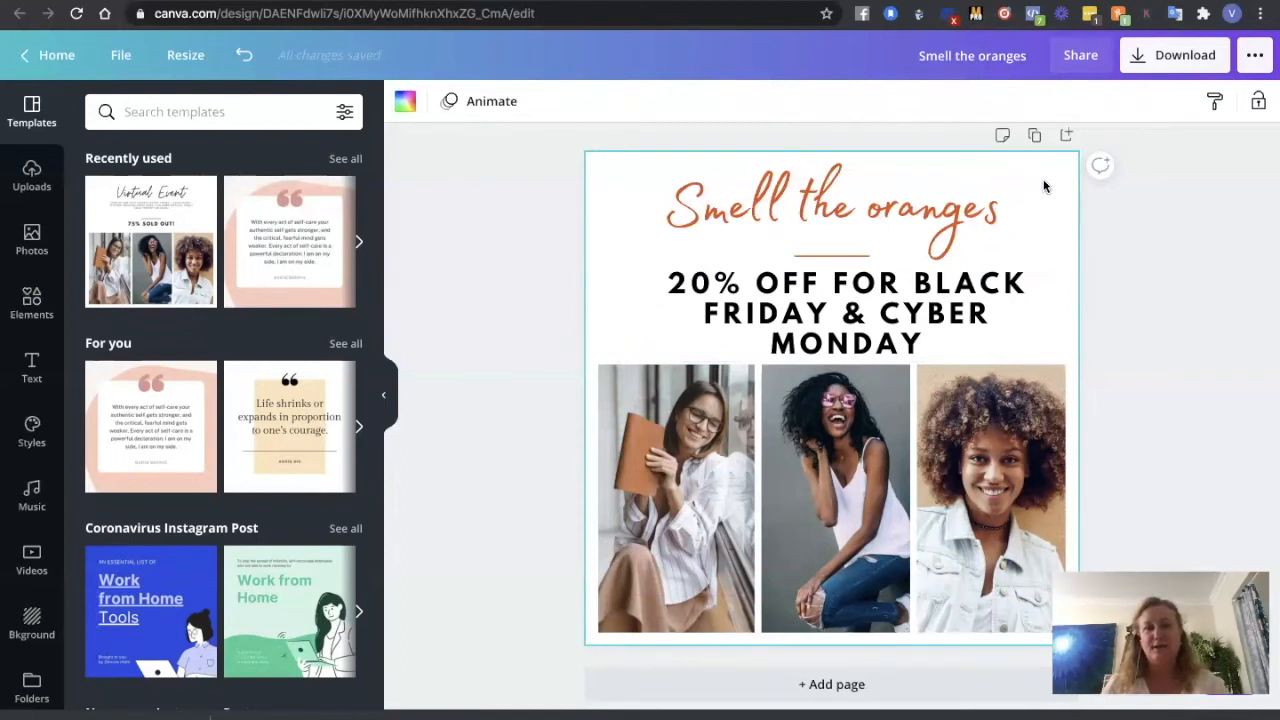
# - Enlarge the "Smell the oranges" heading to about font size 149, extending it towards both side edges of the design
pyautogui.click(929, 195)
pyautogui.moveTo(1007, 256); pyautogui.dragTo(1057, 268)
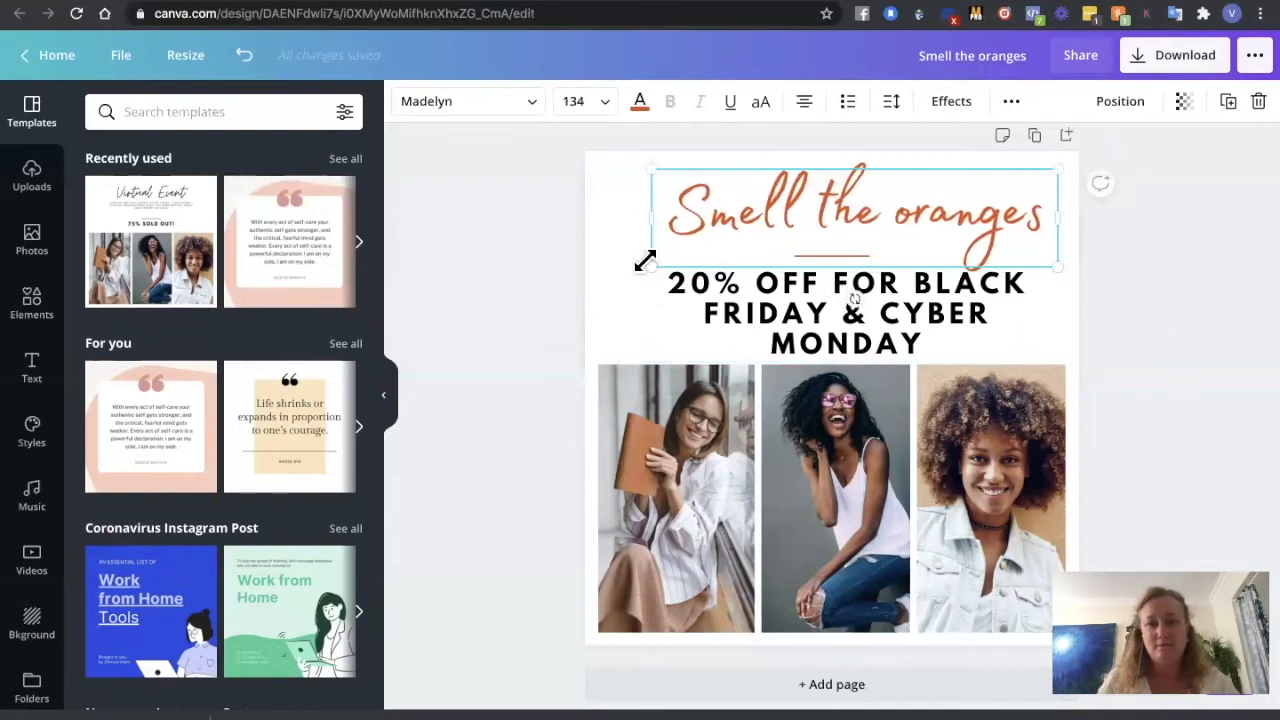
pyautogui.moveTo(645, 260); pyautogui.dragTo(606, 280)
# - Reduce the Black Friday offer text to about font size 35 and centre it and the heading above the photos
pyautogui.click(799, 337)
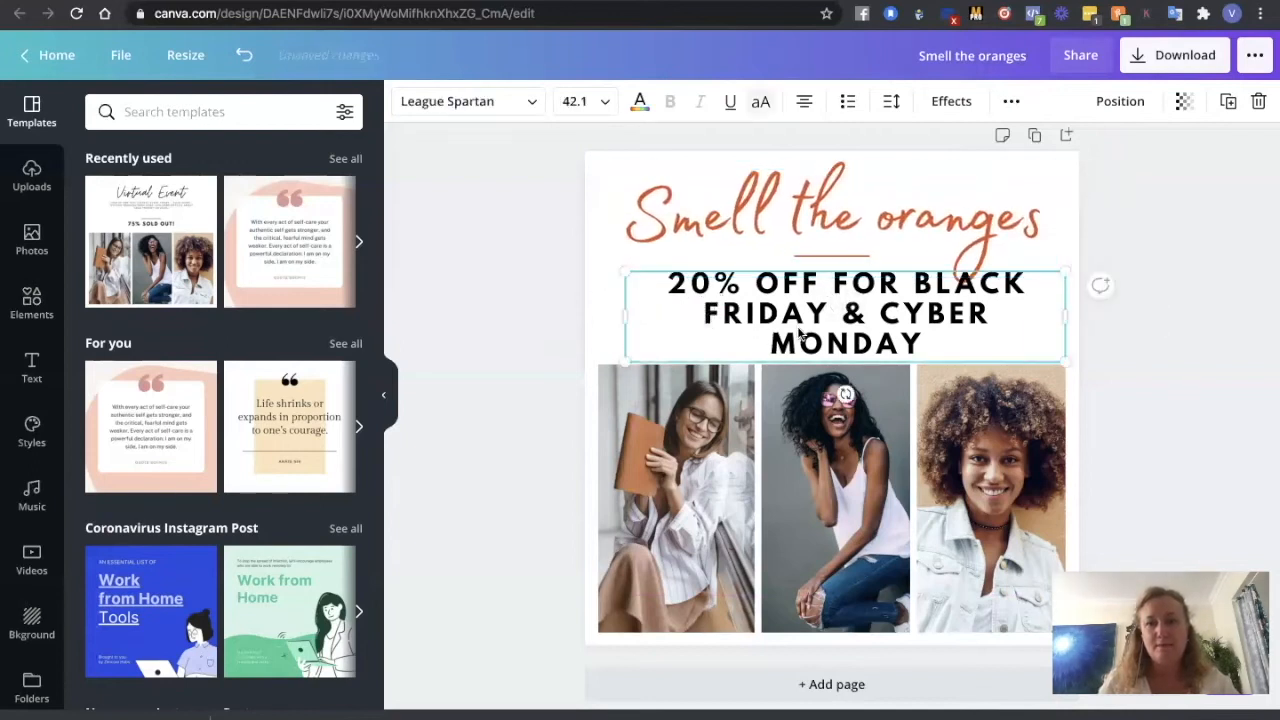
pyautogui.moveTo(1066, 270); pyautogui.dragTo(991, 305)
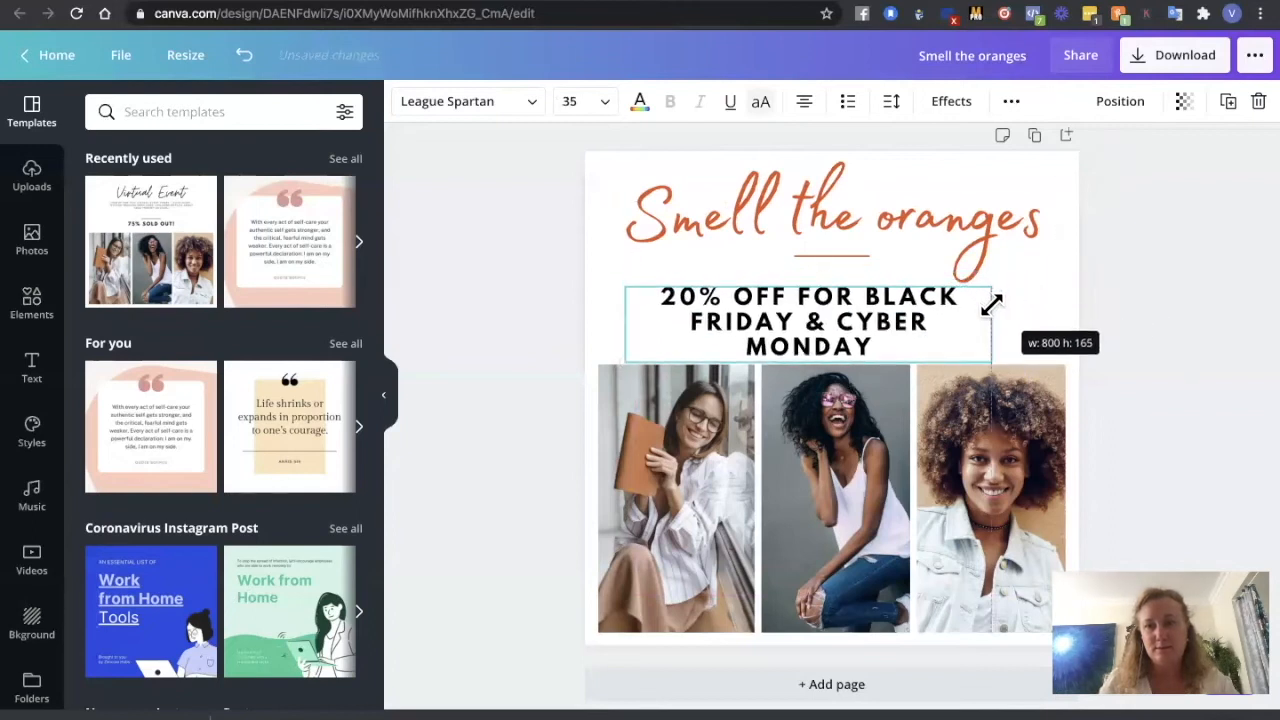
pyautogui.moveTo(807, 320); pyautogui.dragTo(835, 321)
pyautogui.moveTo(811, 208)
pyautogui.mouseDown()
pyautogui.moveTo(827, 201)
pyautogui.moveTo(812, 202)
pyautogui.mouseUp()
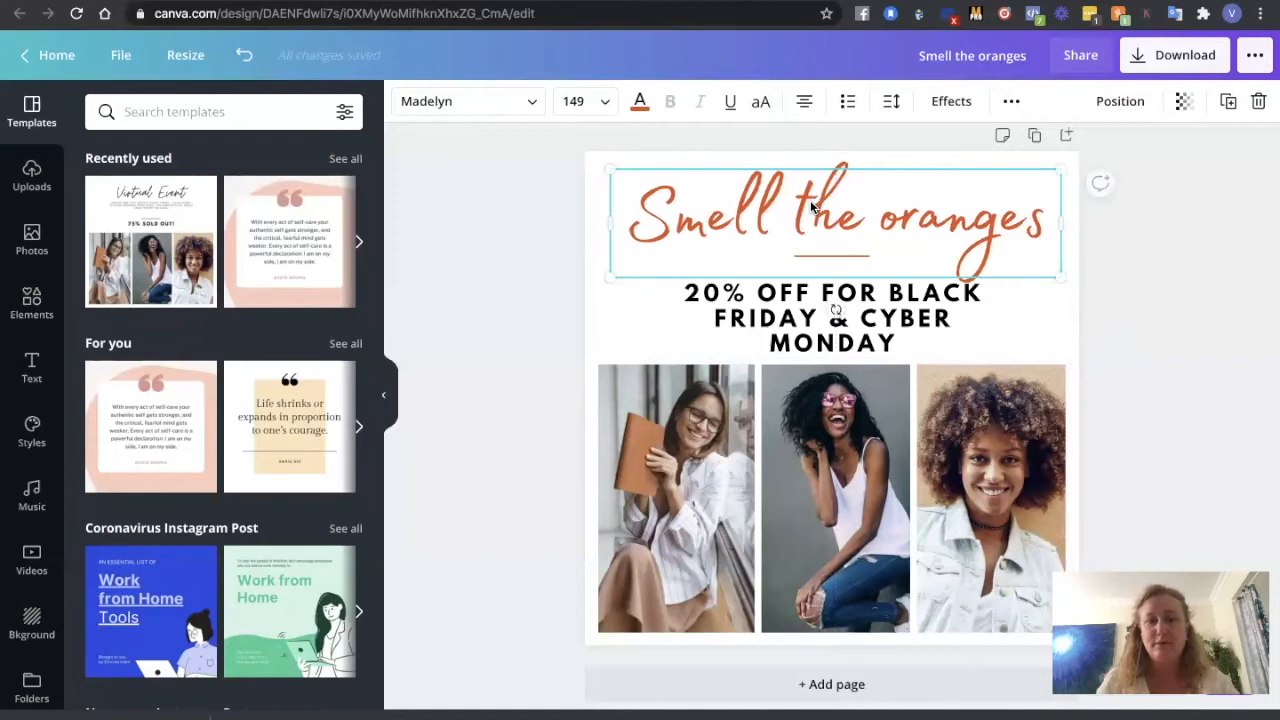
# - Insert "Stop &" before the "Smell the oranges" heading so that it reads "Stop & Smell the oranges"
pyautogui.click(598, 313)
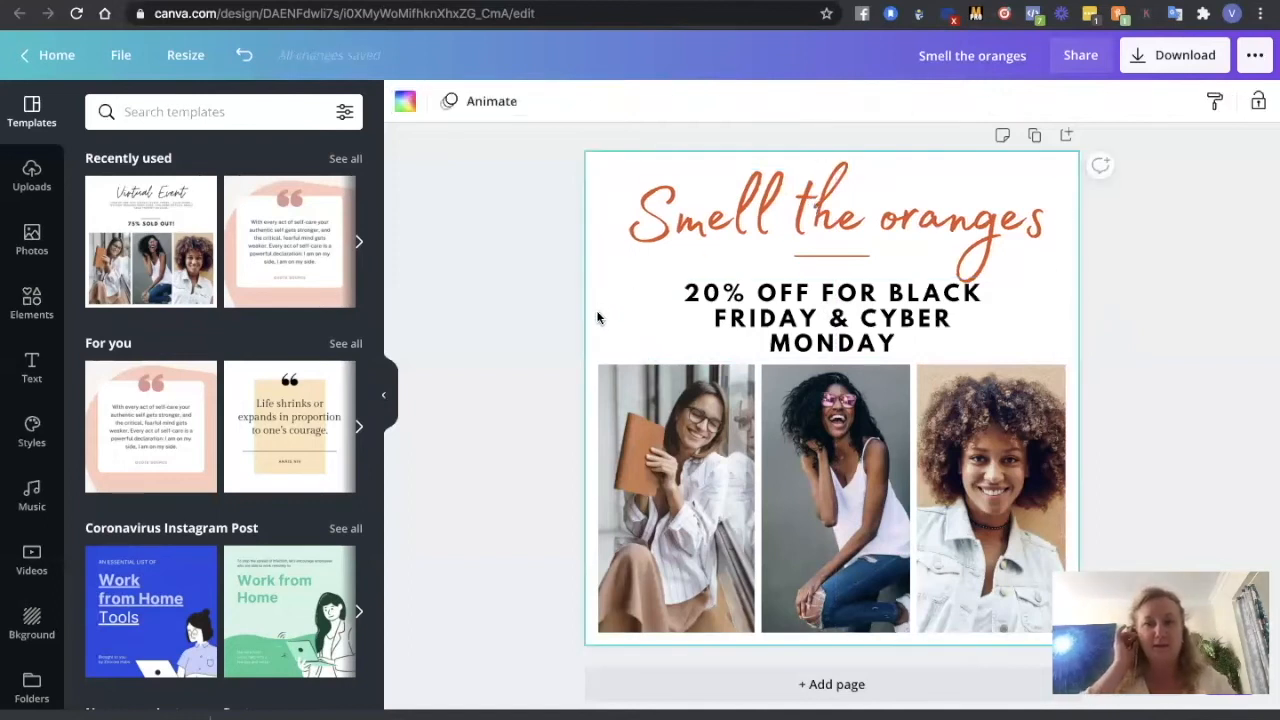
pyautogui.scroll(-1, 598, 318)
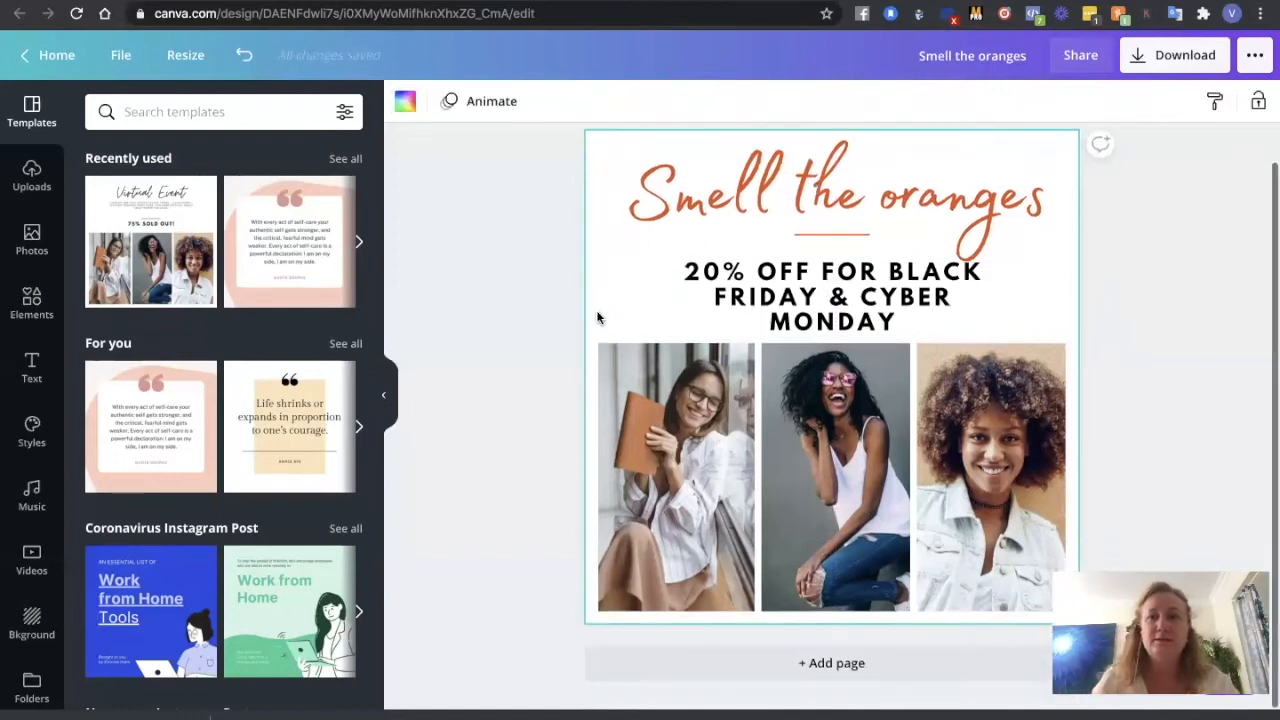
pyautogui.click(728, 194)
pyautogui.click(728, 194)
pyautogui.click(641, 196)
pyautogui.write('St')
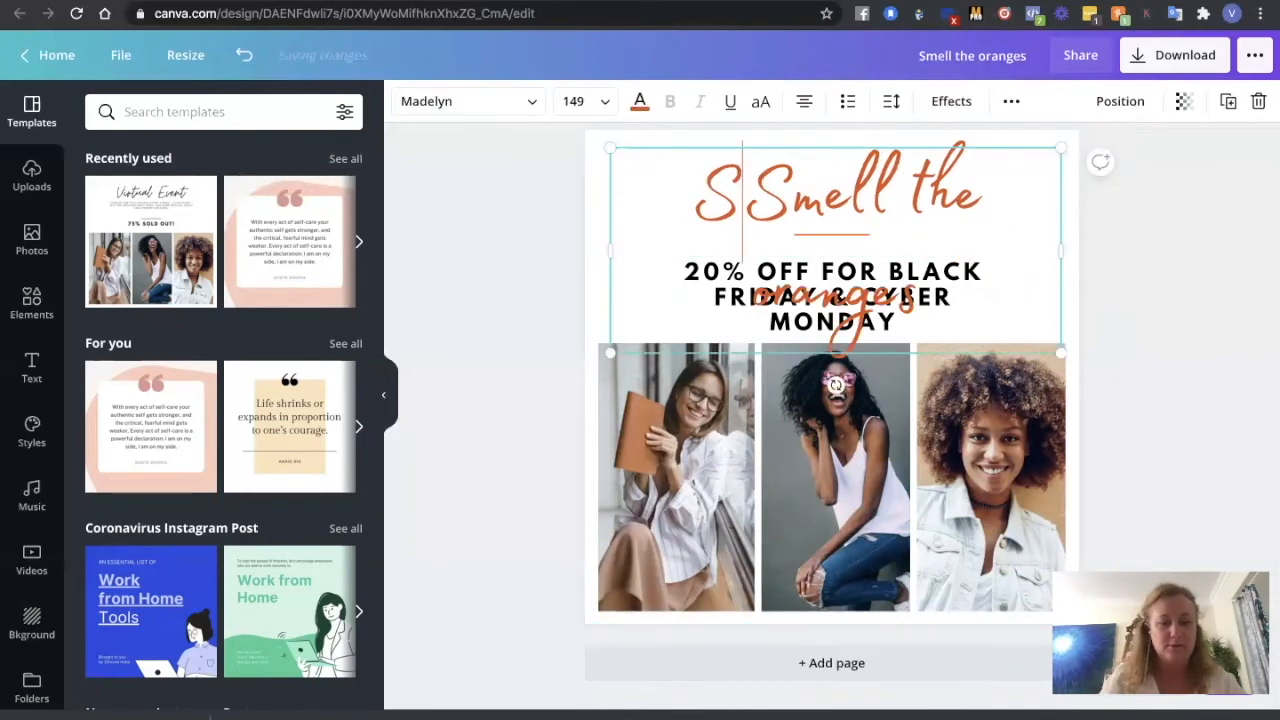
pyautogui.write('p')
pyautogui.press('BackSpace')
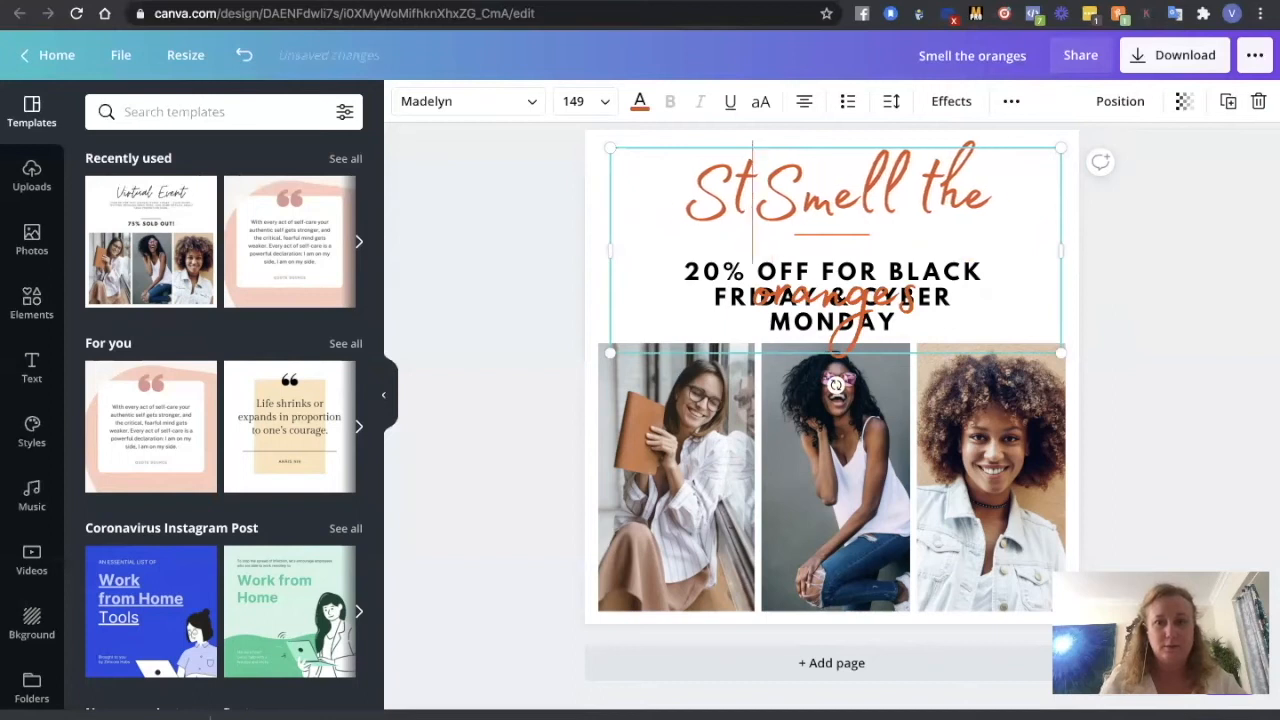
pyautogui.write('op &')
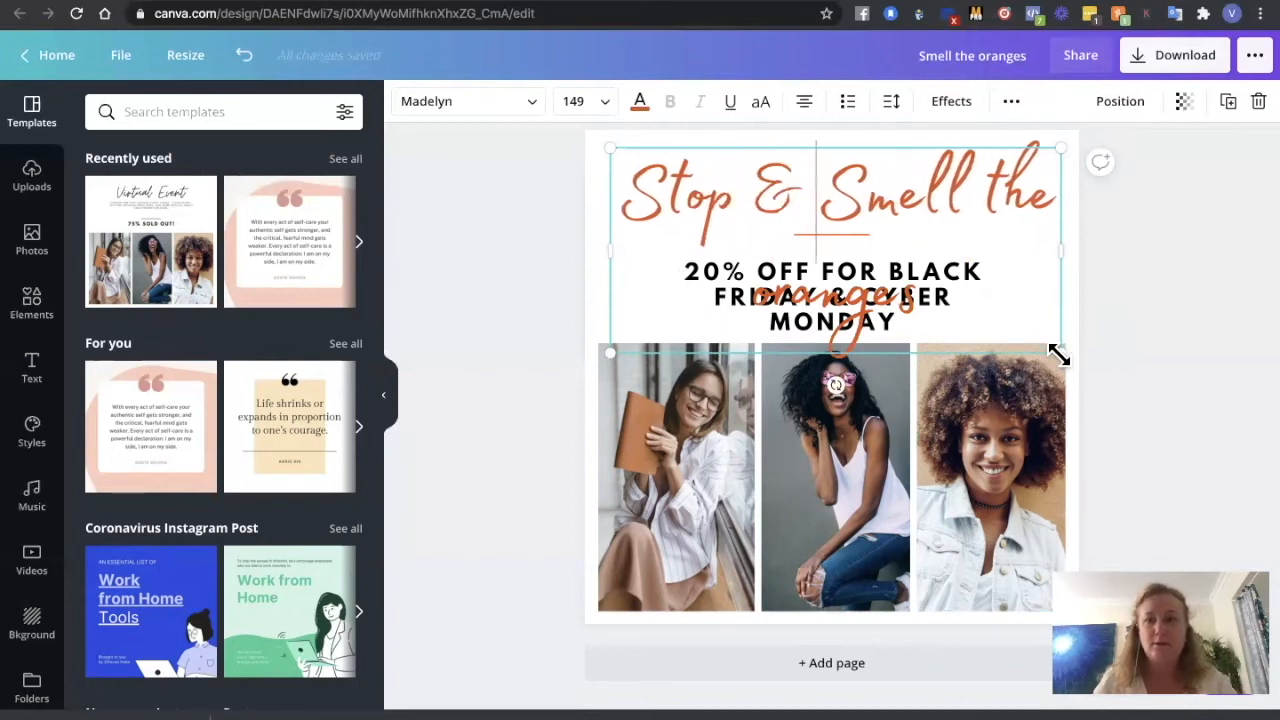
# - Shrink the heading to about font size 89 so that it fits on a single line across the design
pyautogui.moveTo(1058, 354); pyautogui.dragTo(943, 298)
pyautogui.moveTo(943, 222); pyautogui.dragTo(1051, 206)
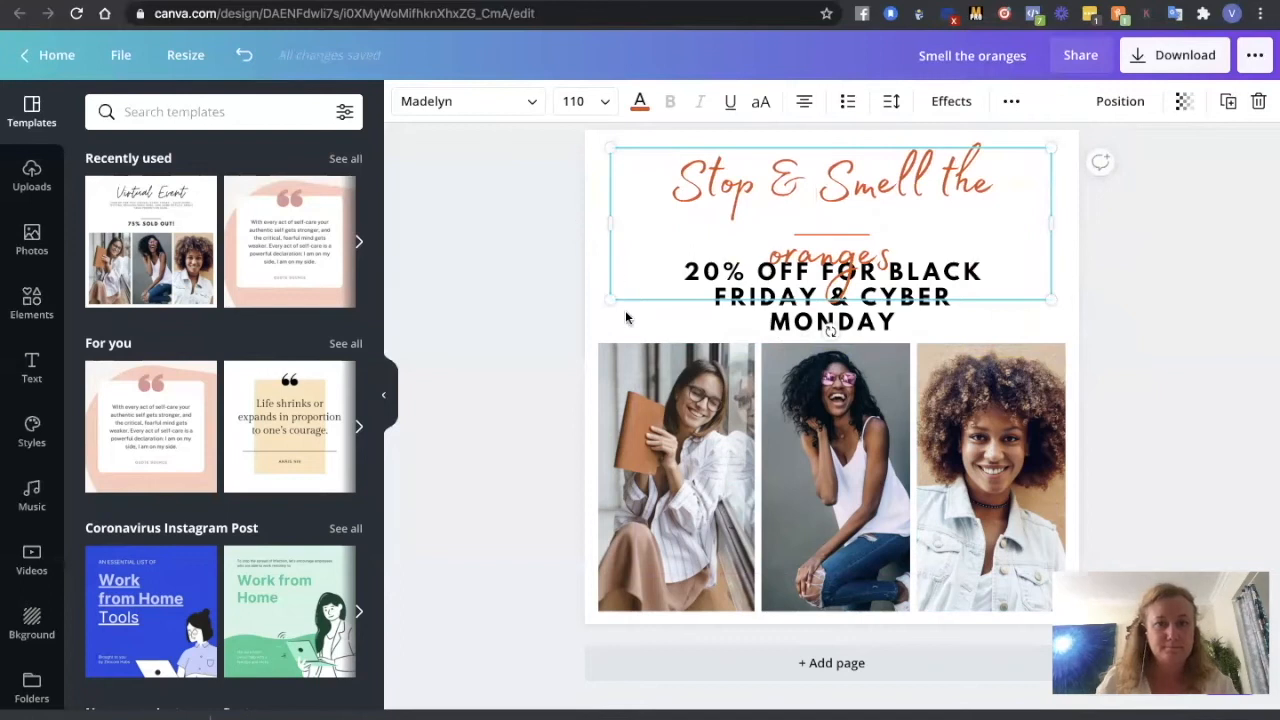
pyautogui.moveTo(606, 301); pyautogui.dragTo(597, 214)
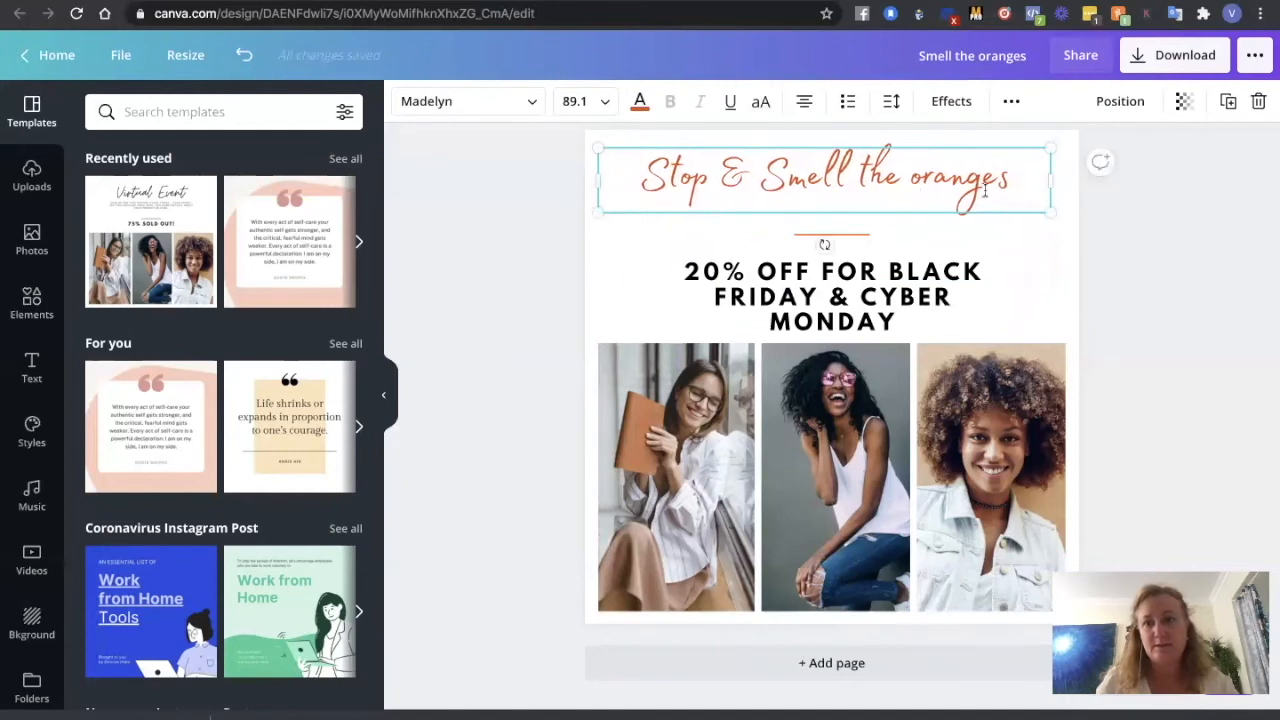
# - Try font sizes 96, 104 and 120 on the whole "Stop & Smell the oranges" heading
pyautogui.moveTo(1006, 186); pyautogui.dragTo(631, 186)
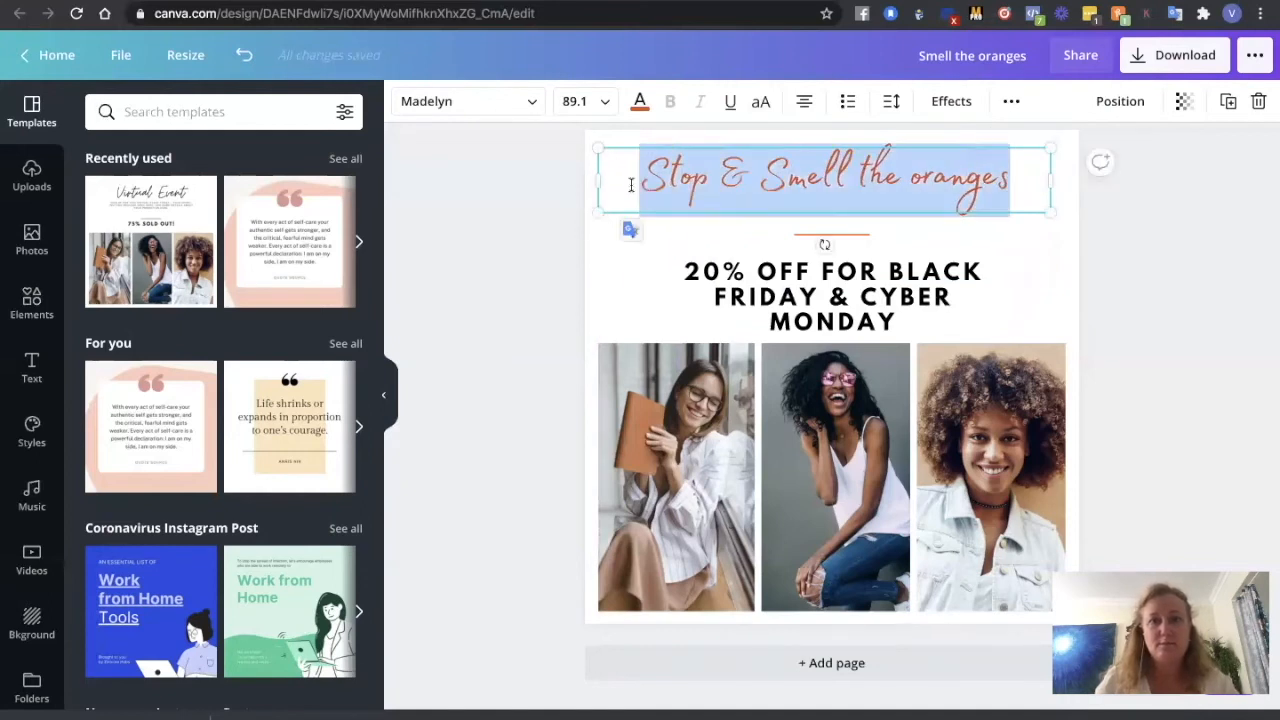
pyautogui.click(603, 102)
pyautogui.scroll(-5, 592, 391)
pyautogui.scroll(-5, 592, 391)
pyautogui.click(586, 400)
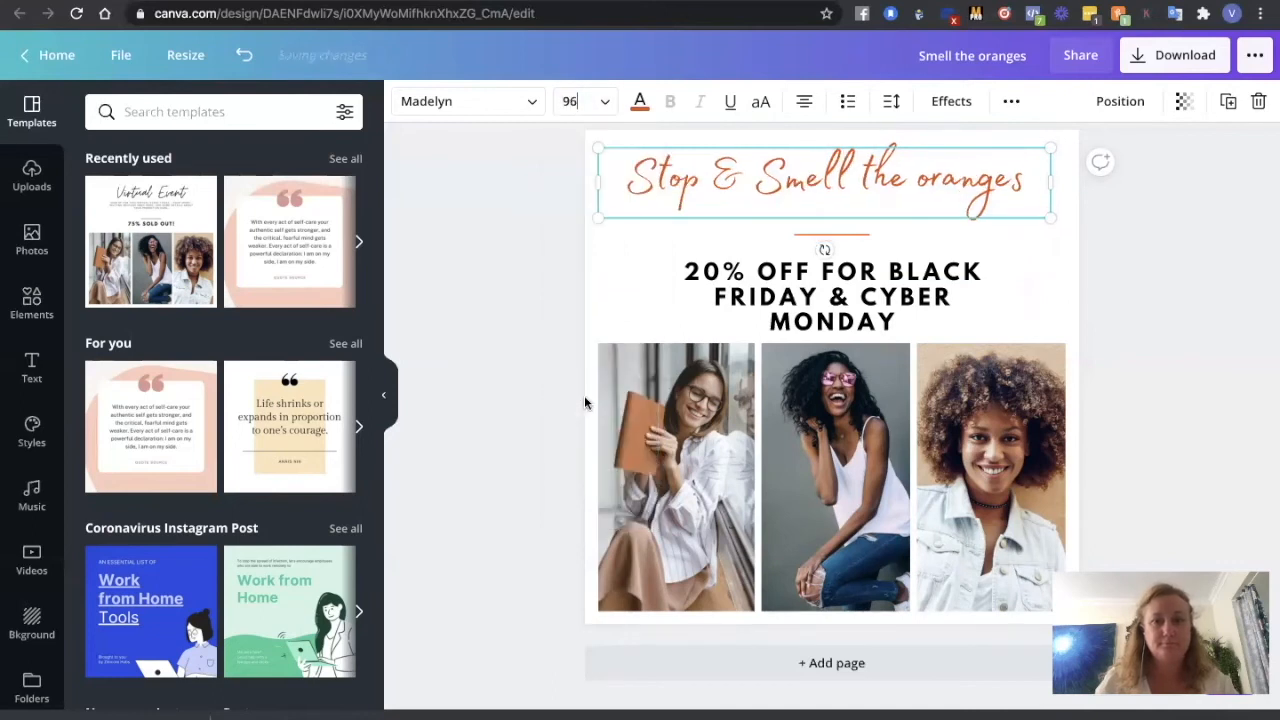
pyautogui.click(604, 102)
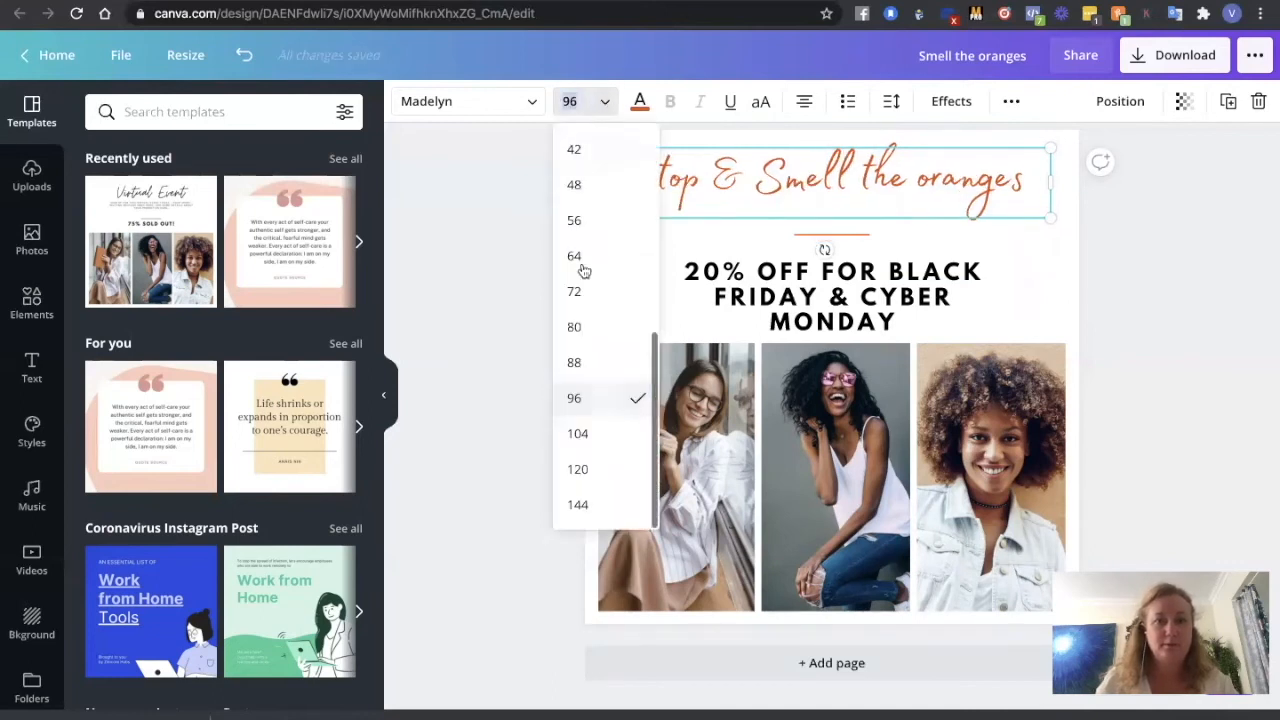
pyautogui.click(585, 437)
pyautogui.click(604, 102)
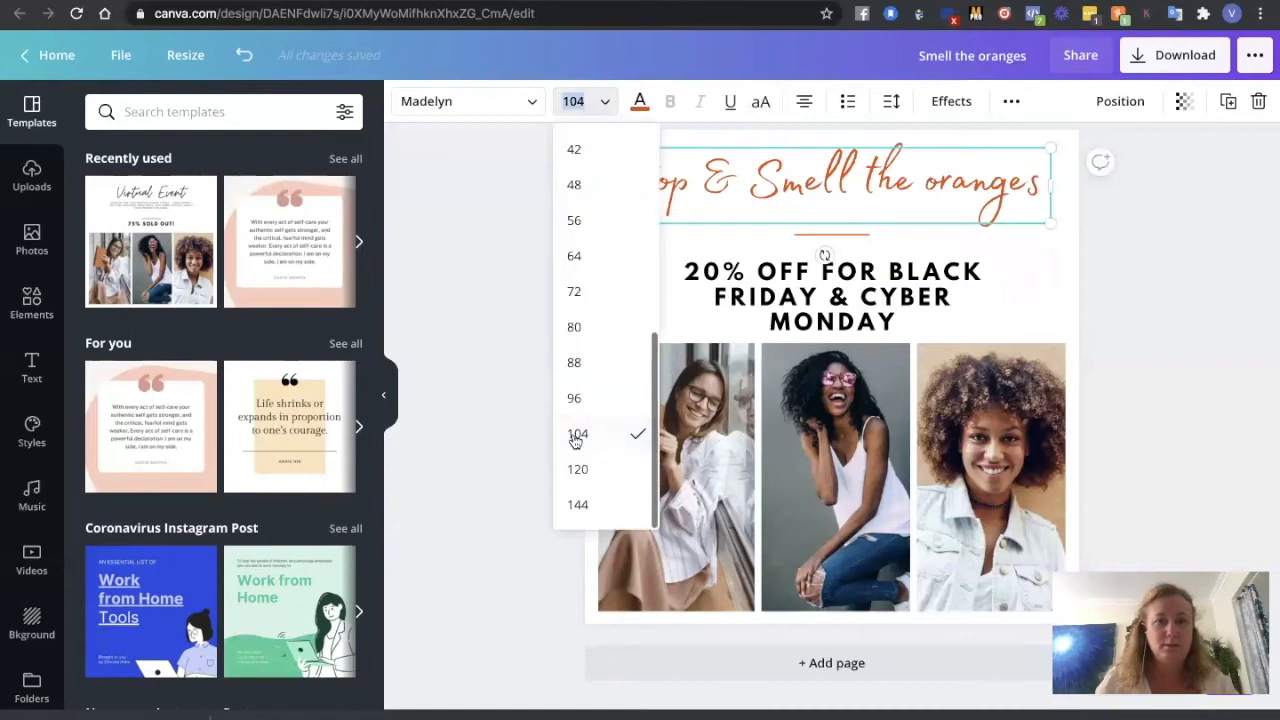
pyautogui.click(577, 469)
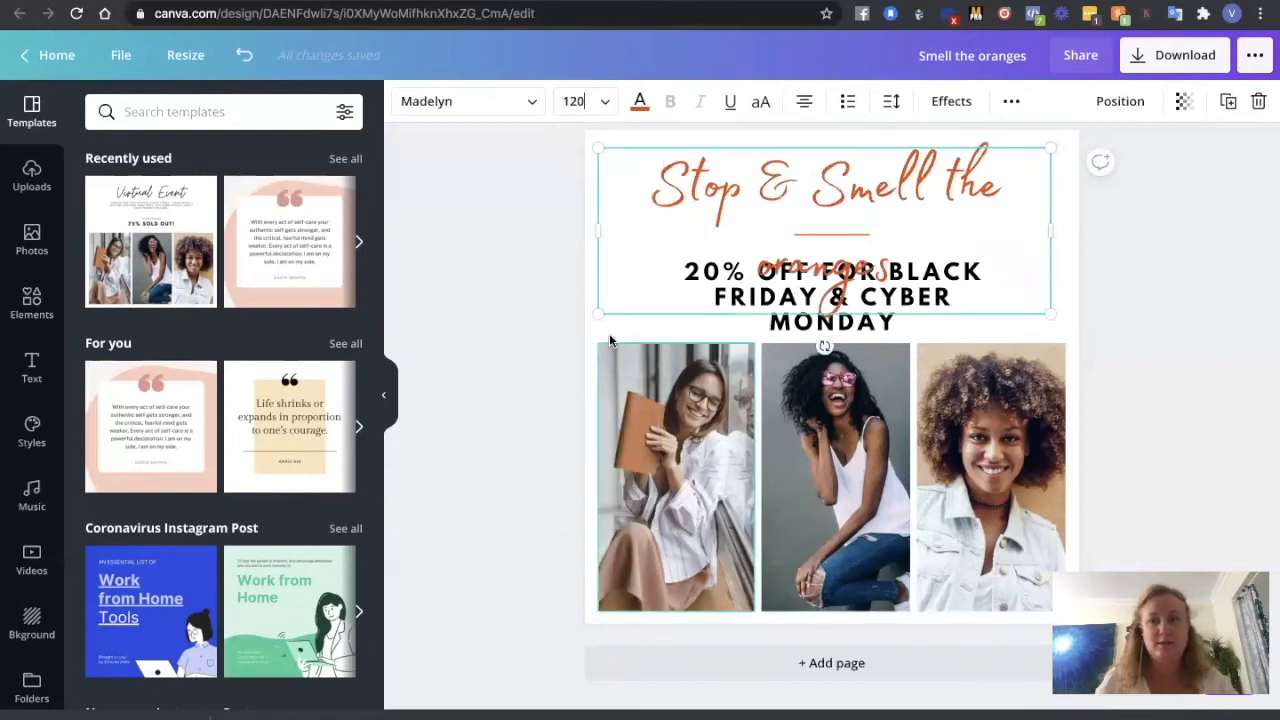
# - Widen the heading's text box to about the full width of the design and reposition it
pyautogui.moveTo(600, 229); pyautogui.dragTo(536, 232)
pyautogui.click(531, 297)
pyautogui.moveTo(709, 190); pyautogui.dragTo(746, 189)
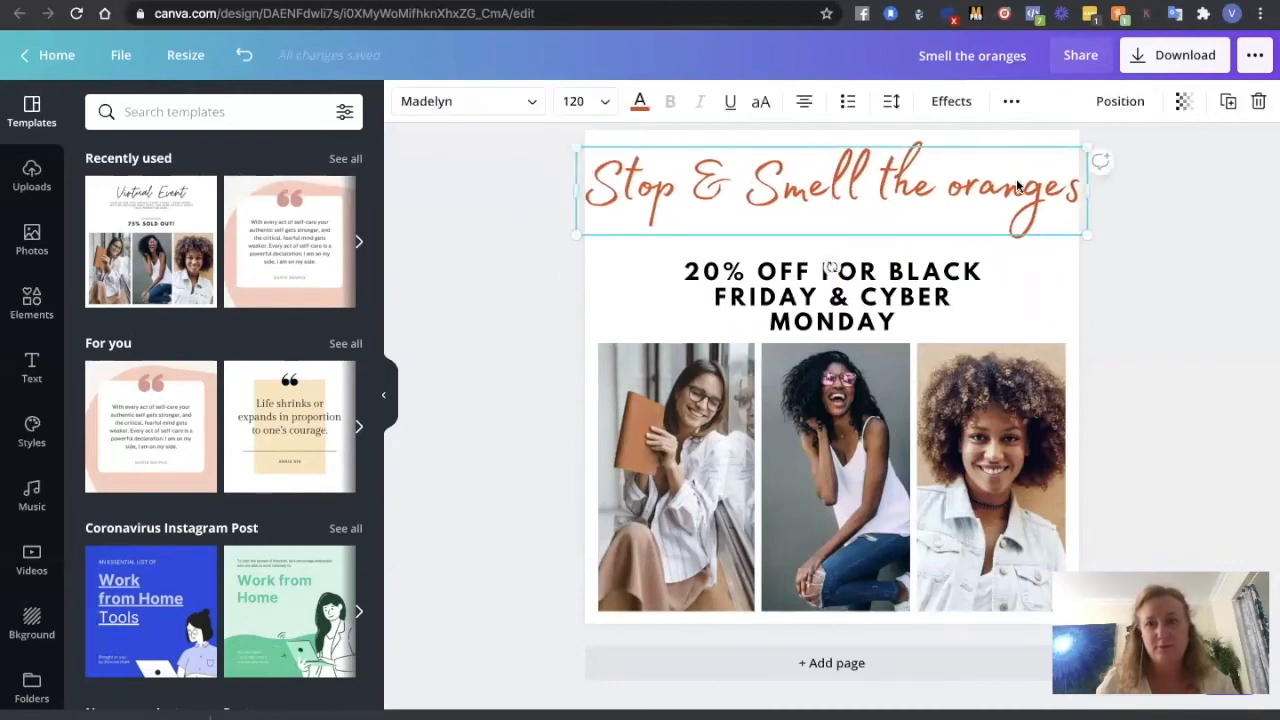
pyautogui.moveTo(1085, 189)
pyautogui.mouseDown()
pyautogui.moveTo(1049, 189)
pyautogui.moveTo(1070, 191)
pyautogui.mouseUp()
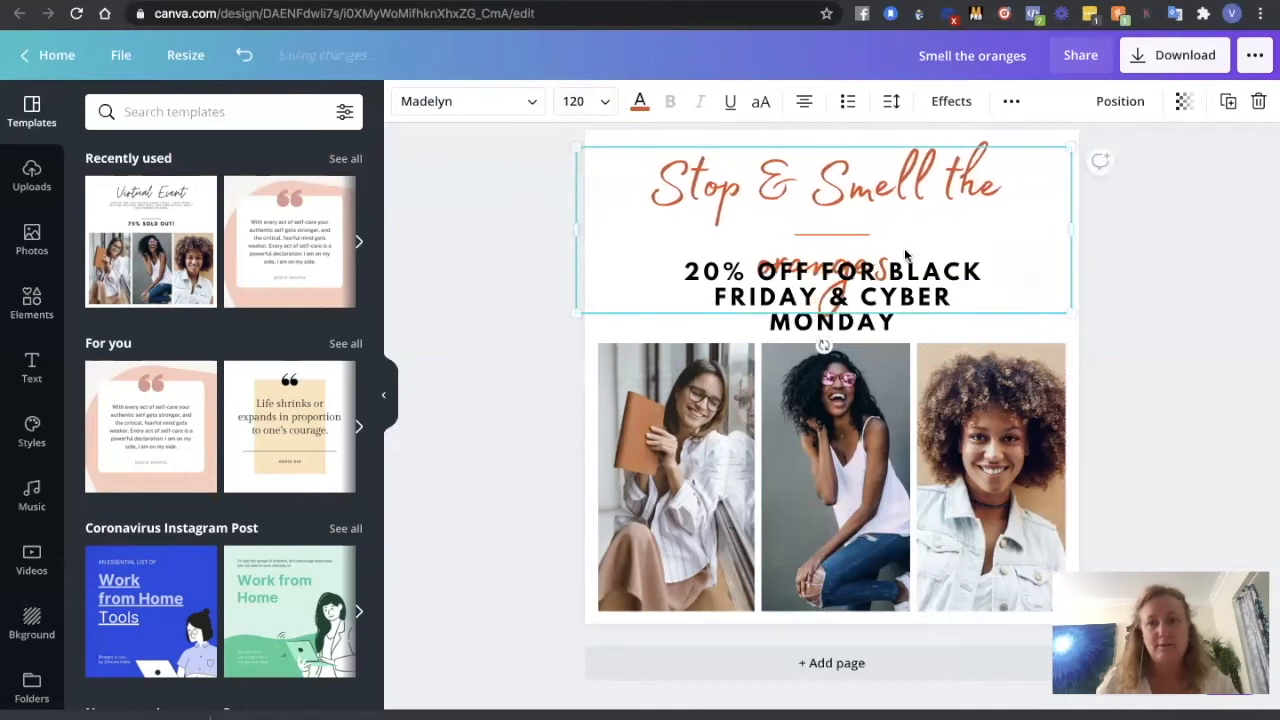
# - Set the heading's font size to 104, centre it slightly lower, and raise the Black Friday offer text slightly beneath it
pyautogui.click(605, 113)
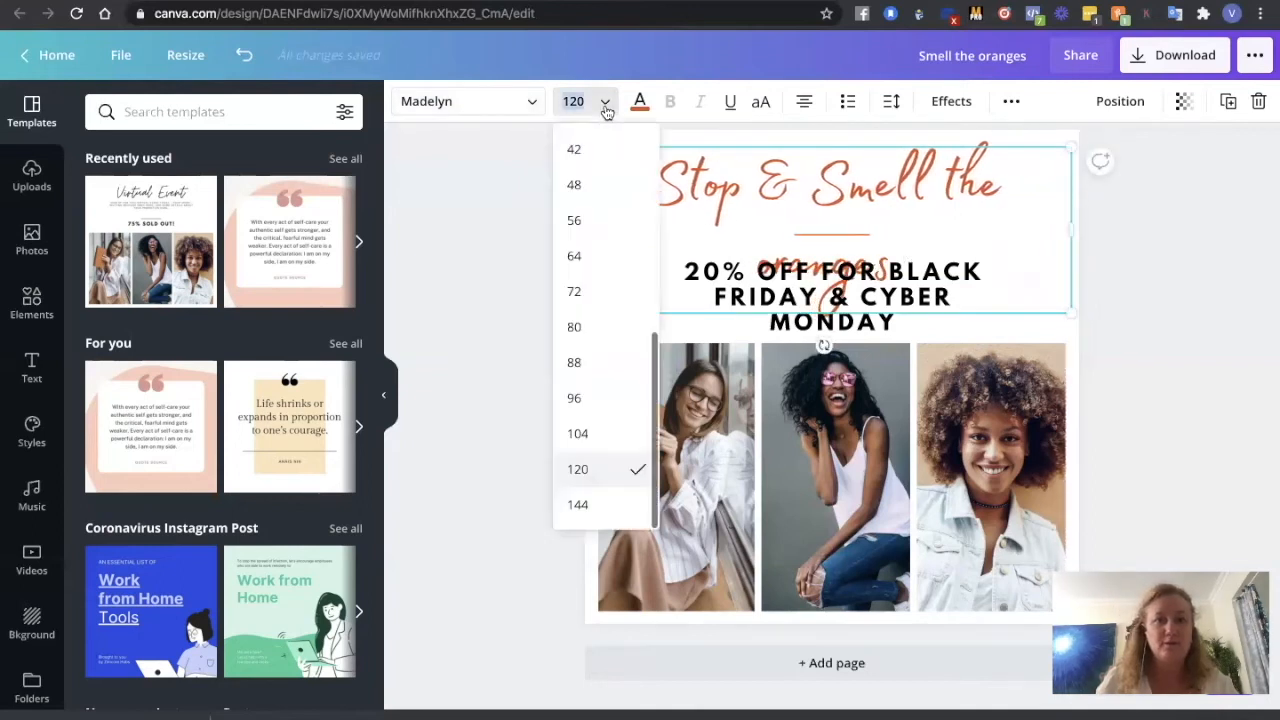
pyautogui.click(580, 434)
pyautogui.click(447, 419)
pyautogui.moveTo(825, 183); pyautogui.dragTo(831, 193)
pyautogui.moveTo(833, 298); pyautogui.dragTo(833, 287)
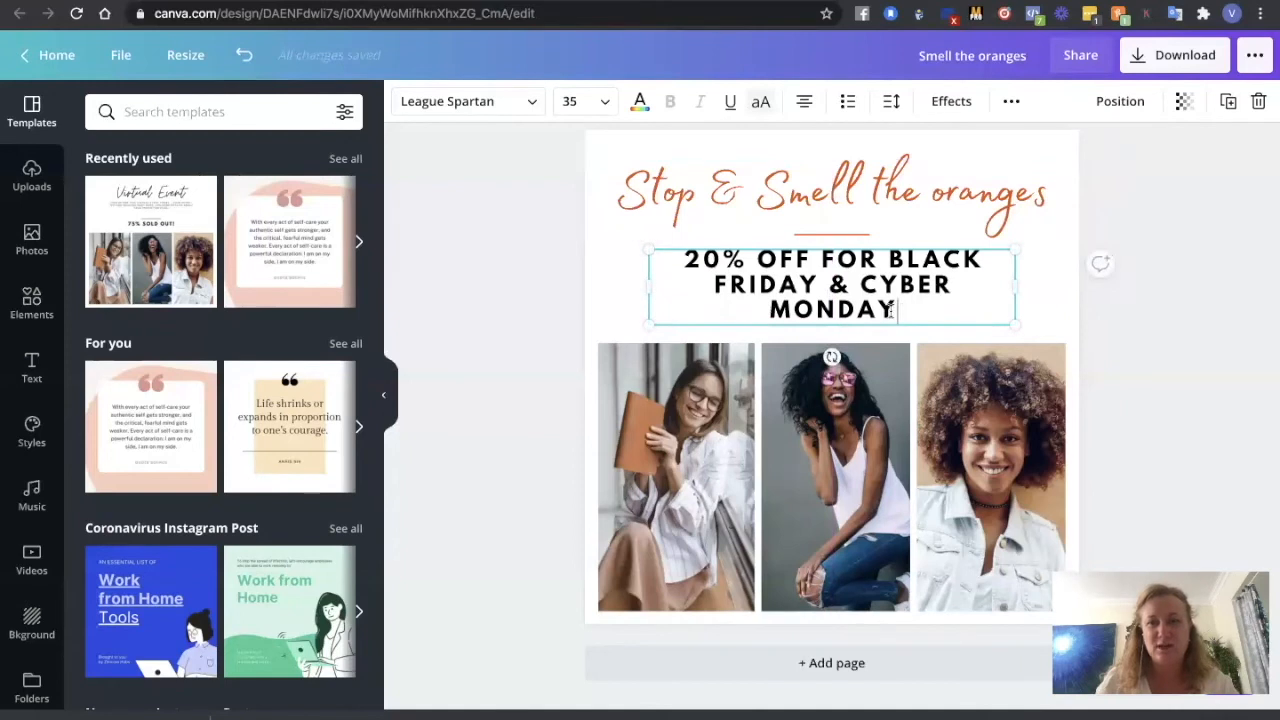
# - Change the font of the whole Black Friday offer text to Aileron Regular
pyautogui.moveTo(897, 312); pyautogui.dragTo(677, 254)
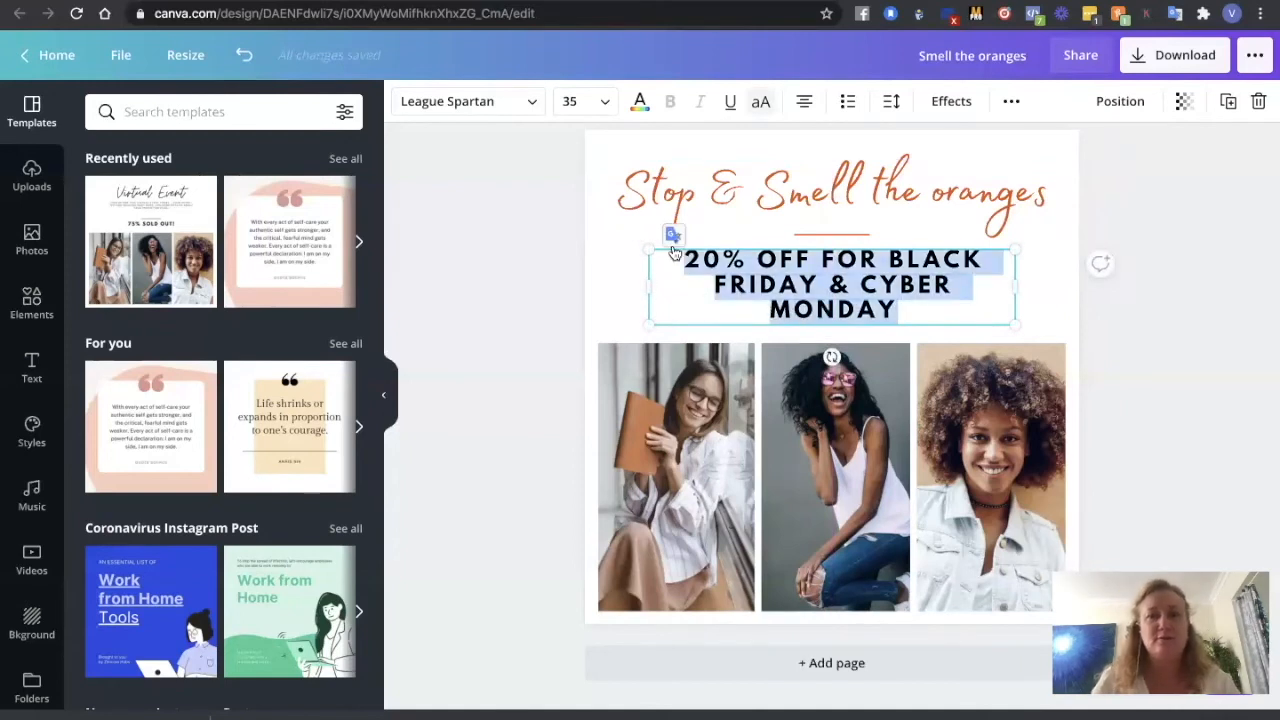
pyautogui.click(531, 103)
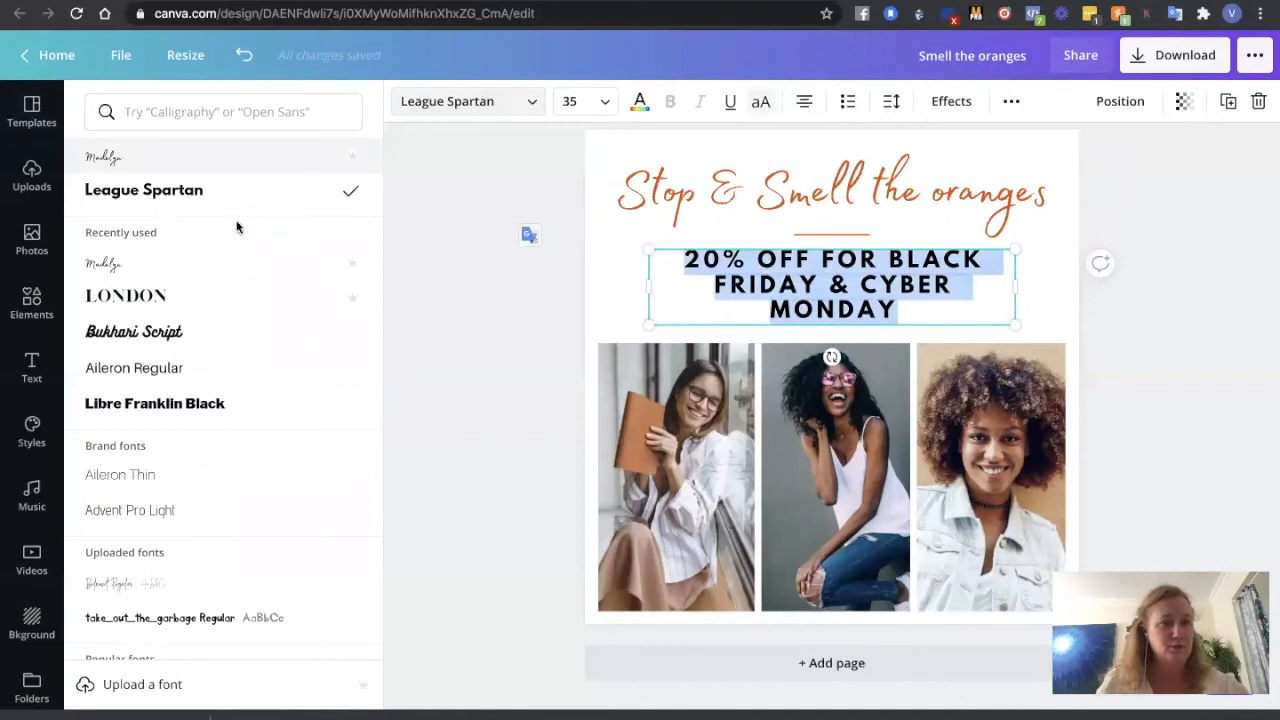
pyautogui.click(178, 369)
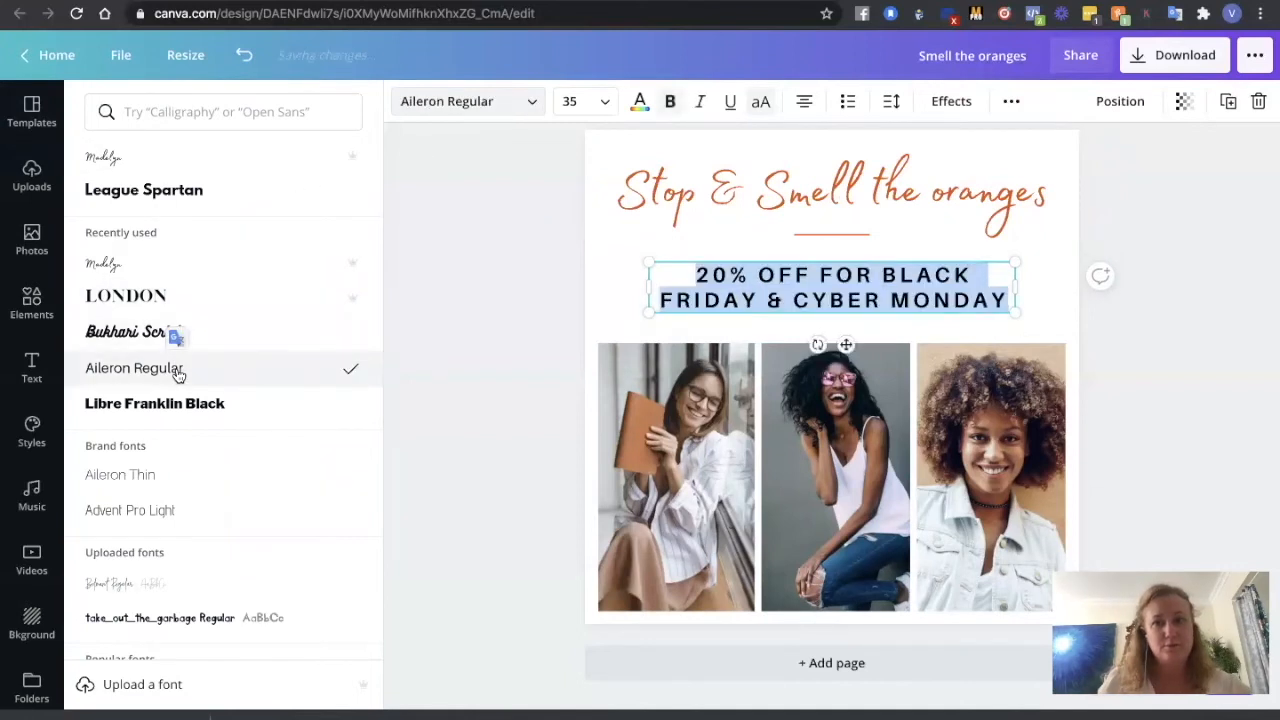
pyautogui.click(460, 364)
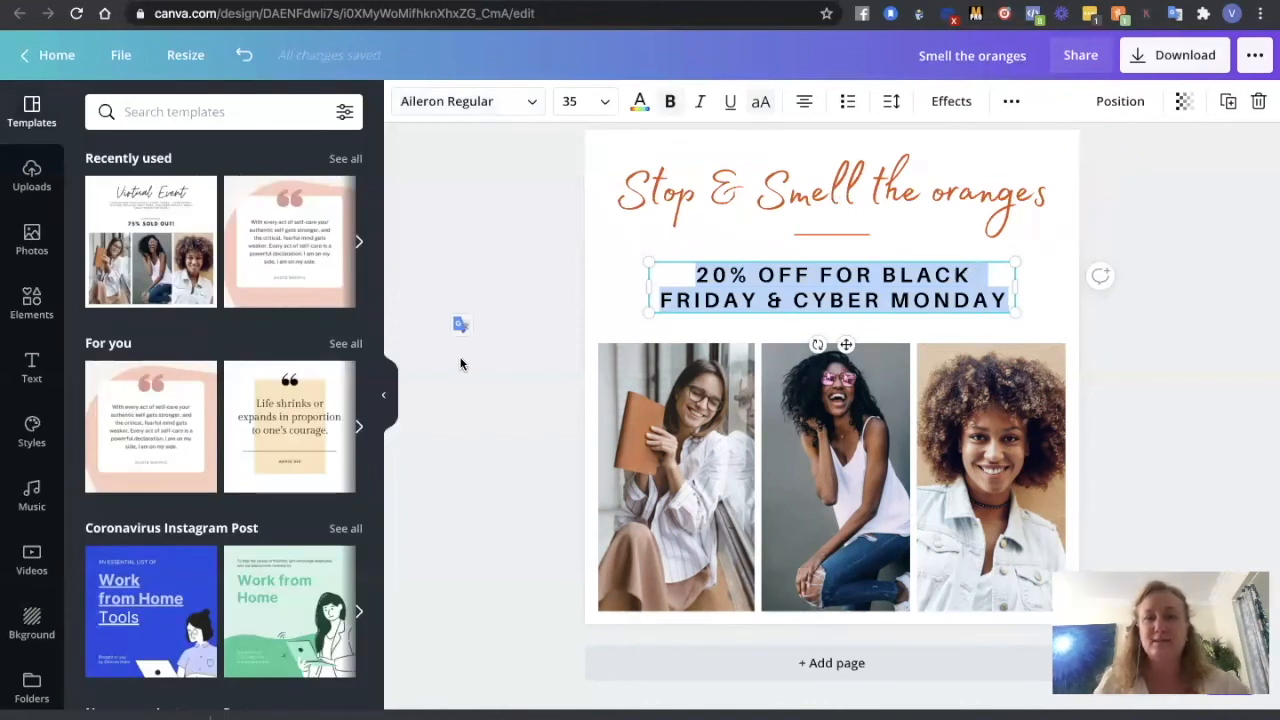
pyautogui.click(607, 296)
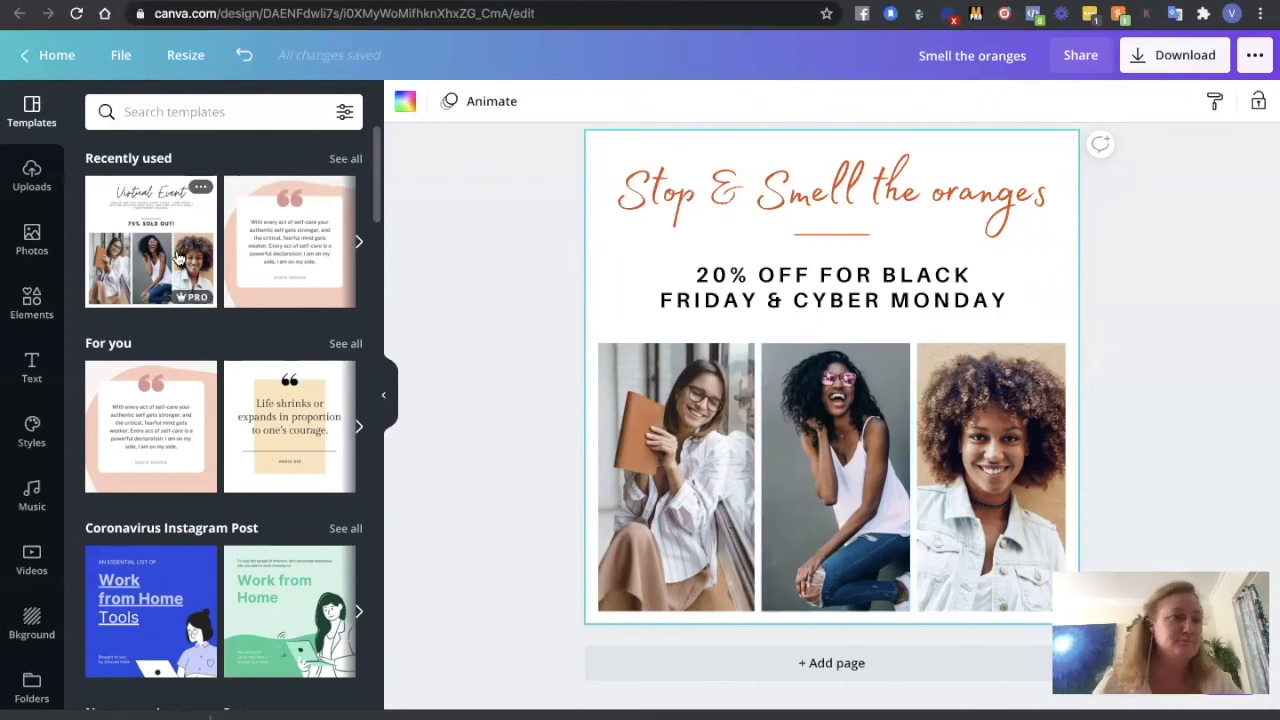
# - Replace the middle photo with the recently used oranges photo and shift its crop to show the jar and an orange half
pyautogui.click(32, 243)
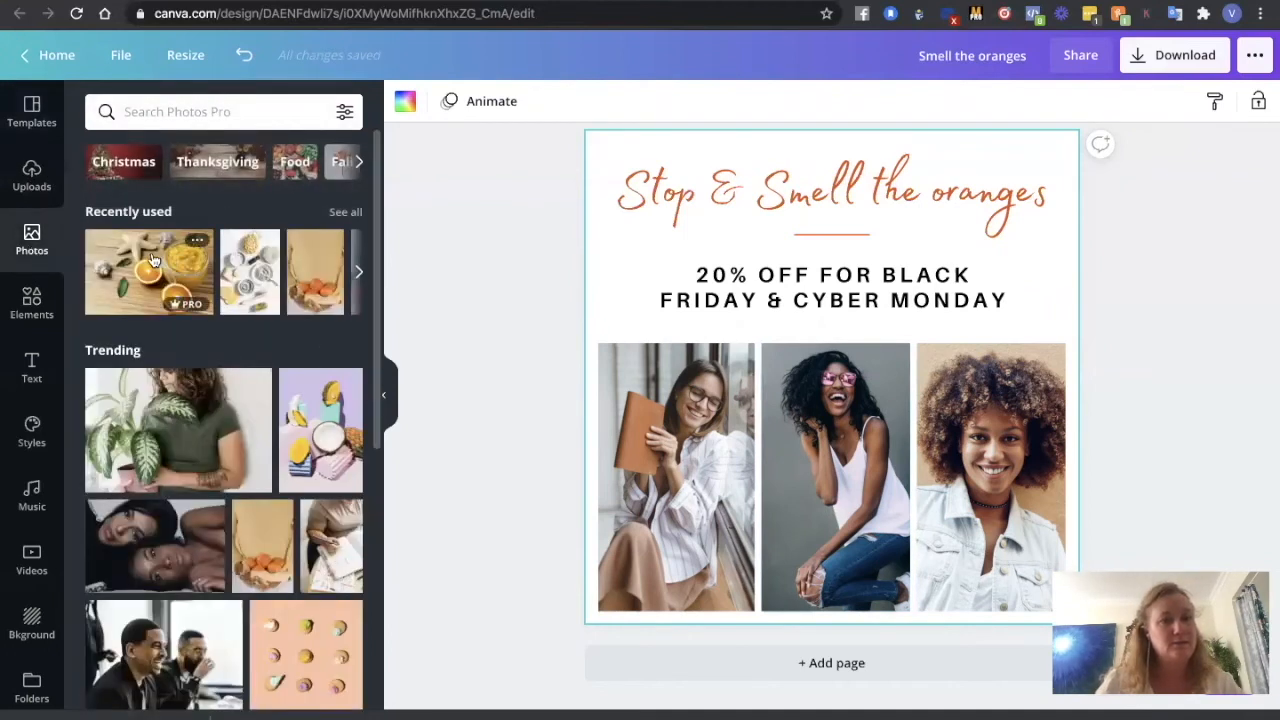
pyautogui.moveTo(152, 260); pyautogui.dragTo(775, 420)
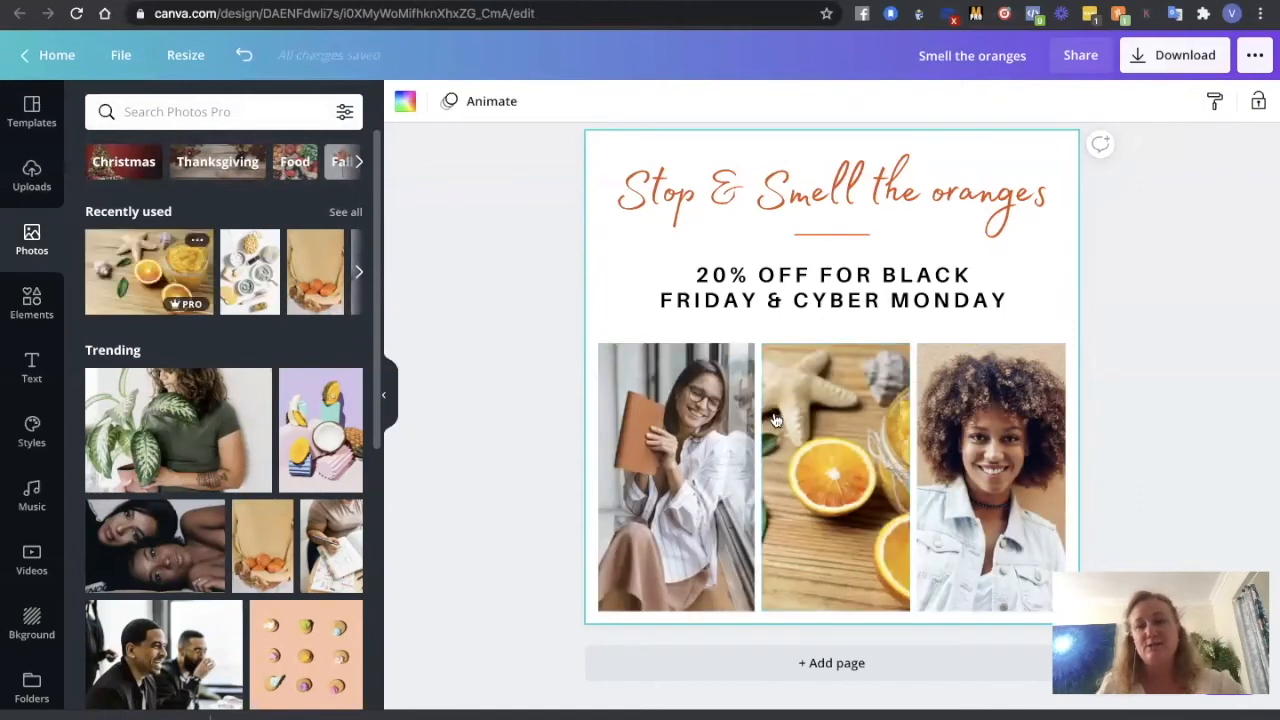
pyautogui.doubleClick(838, 466)
pyautogui.moveTo(828, 463); pyautogui.dragTo(732, 465)
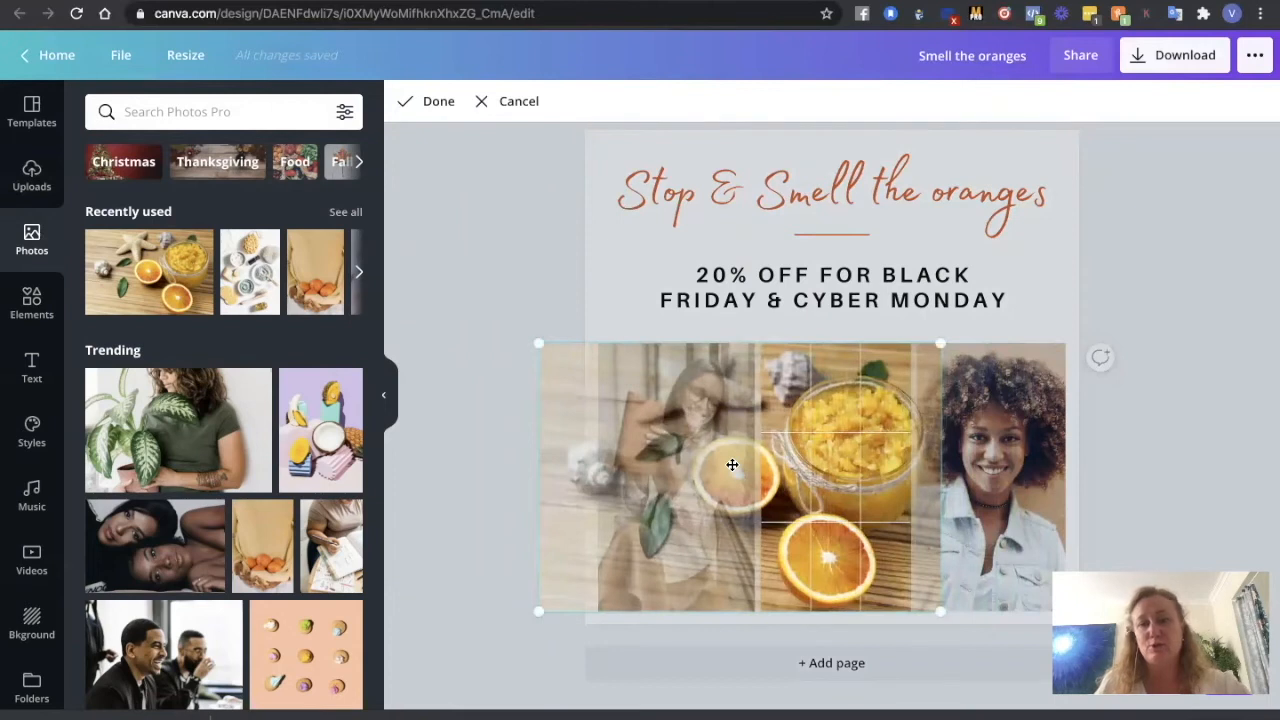
pyautogui.click(433, 102)
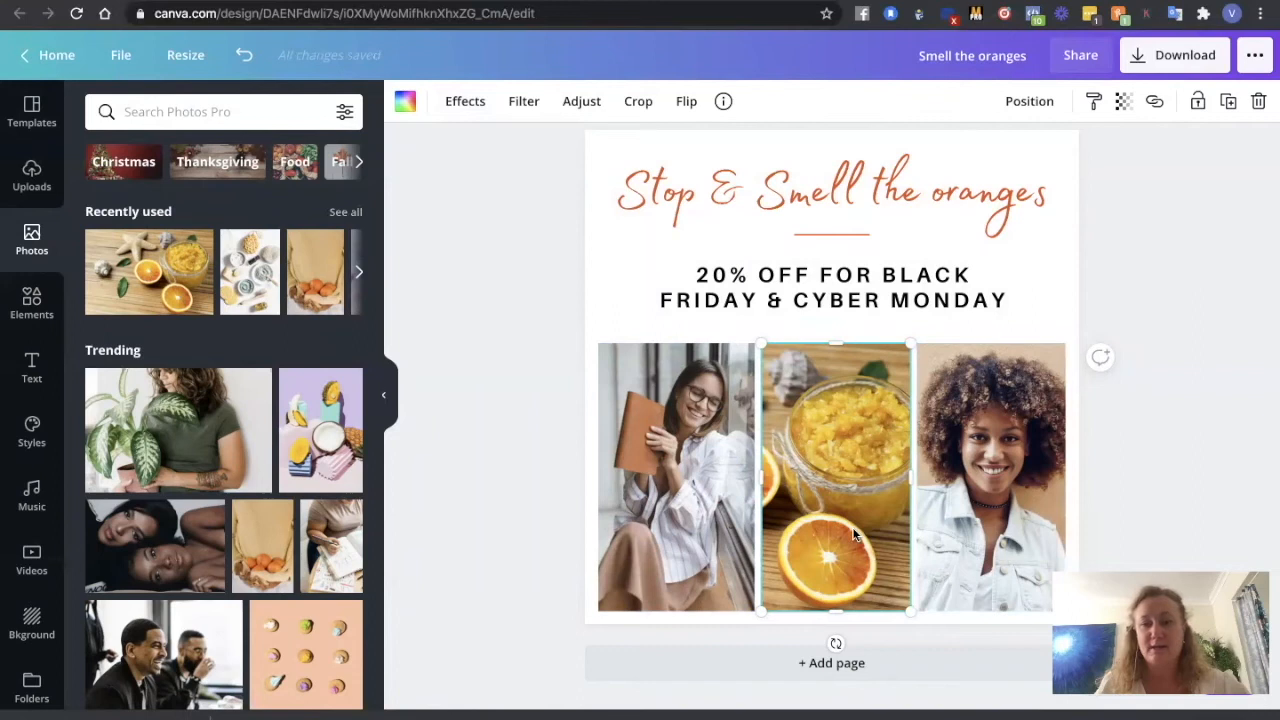
# - Search the videos for "oranges" and replace the right-hand photo with the 41-second clip of an orange on a tree
pyautogui.click(662, 510)
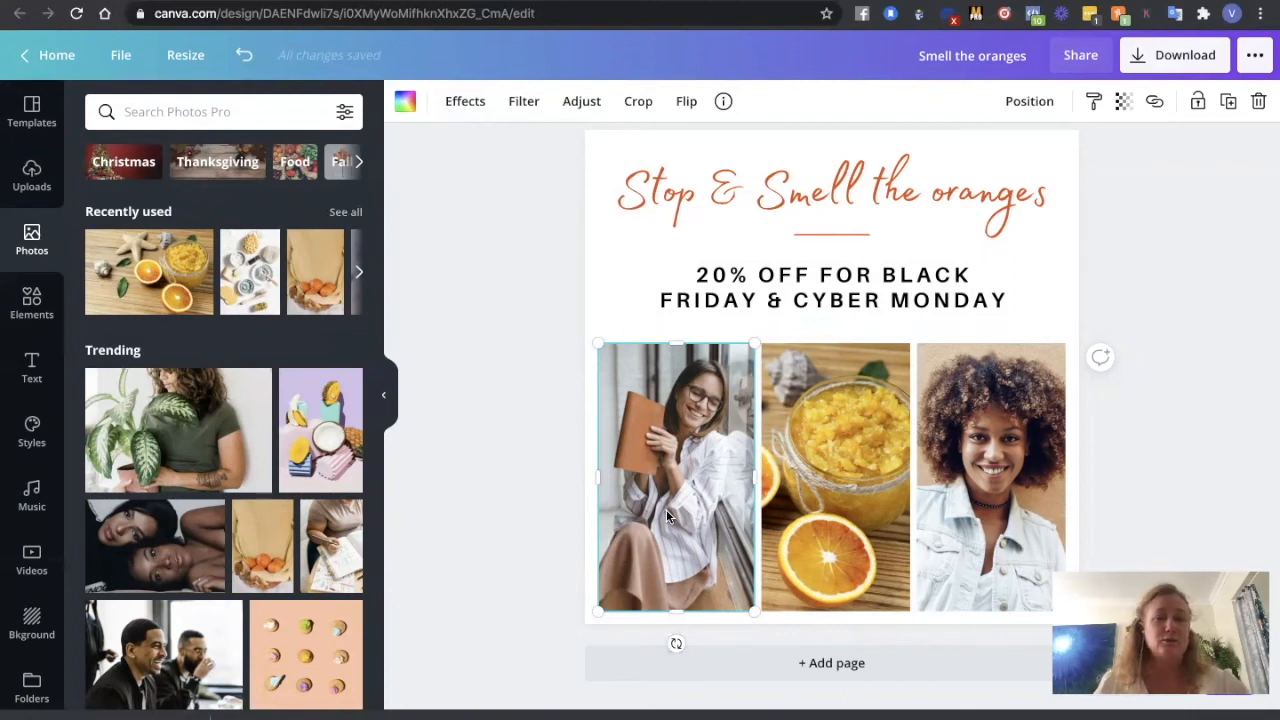
pyautogui.click(31, 563)
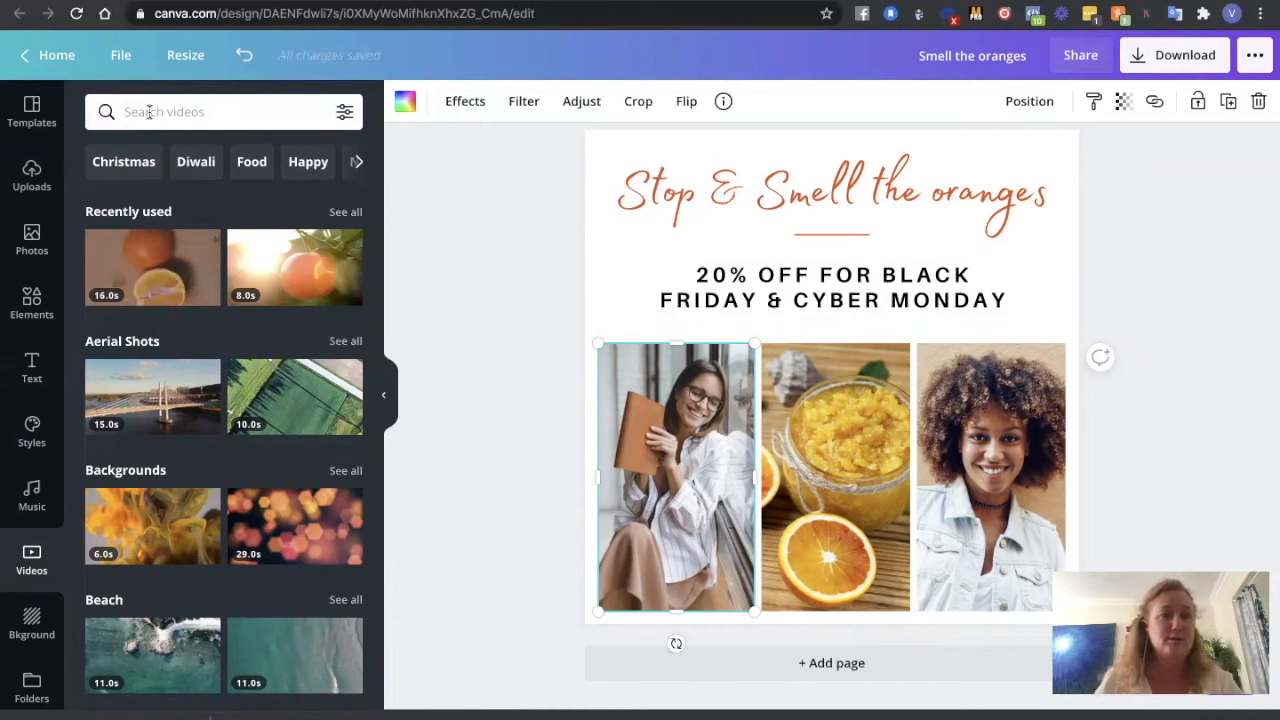
pyautogui.write('orange')
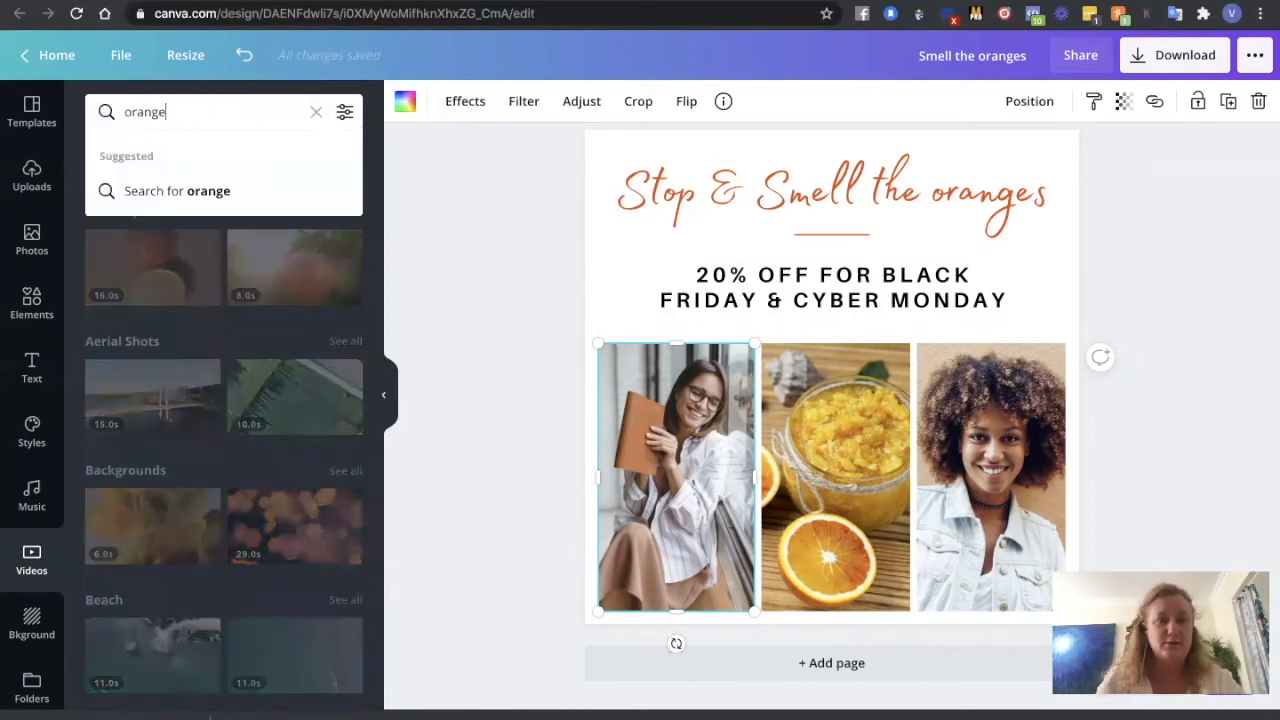
pyautogui.write('s')
pyautogui.press('Return')
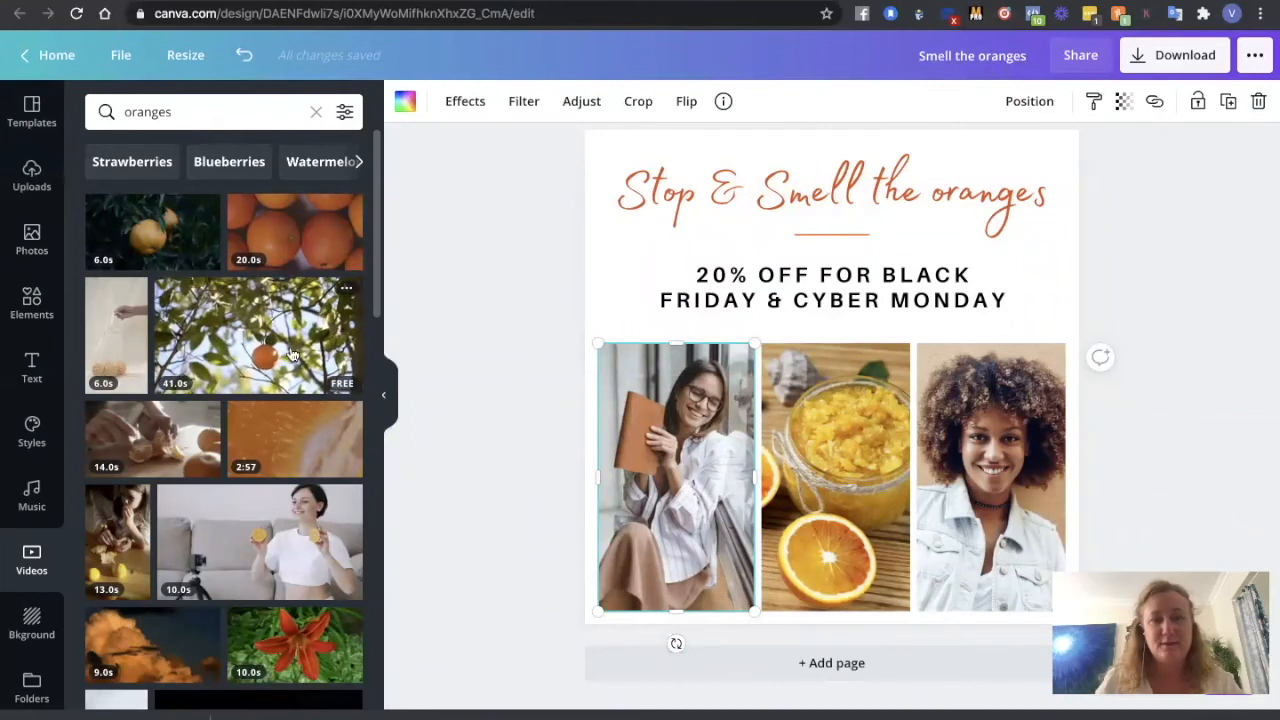
pyautogui.moveTo(231, 316); pyautogui.dragTo(1044, 442)
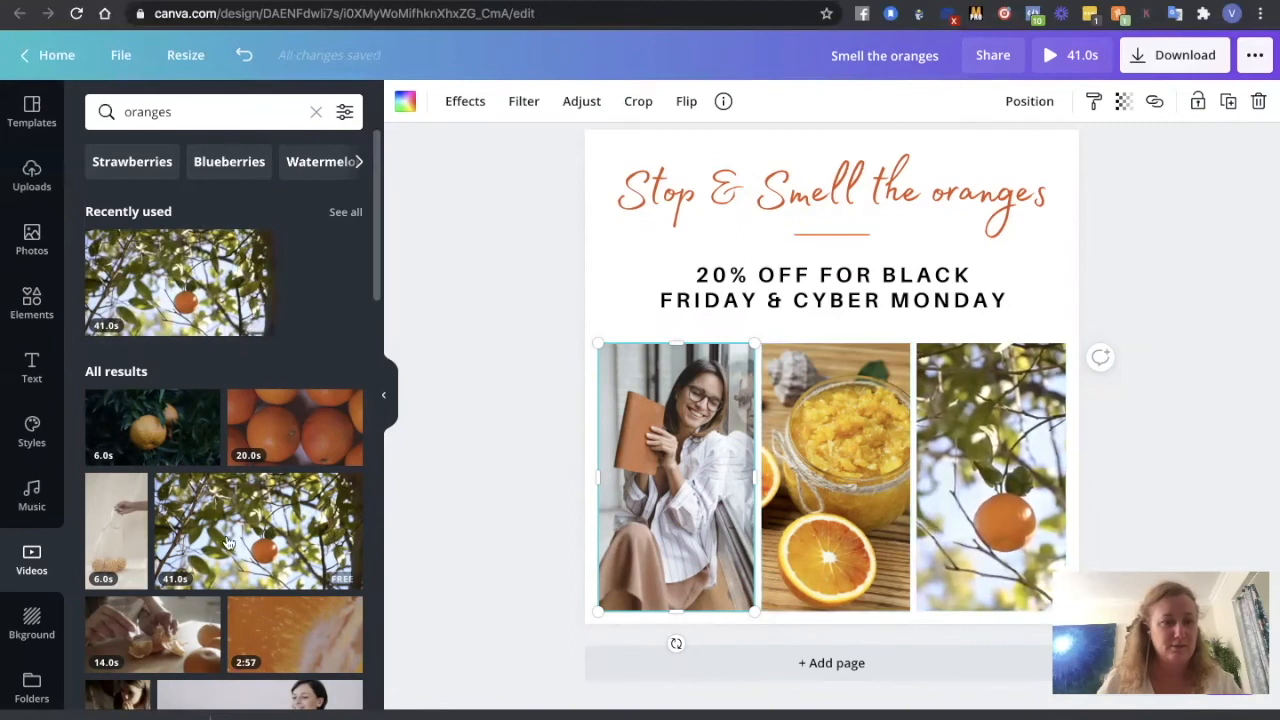
# - Find the 16-second clip of a whole and a halved orange among the video results and add it to the design
pyautogui.scroll(-1, 222, 525)
pyautogui.scroll(-5, 222, 525)
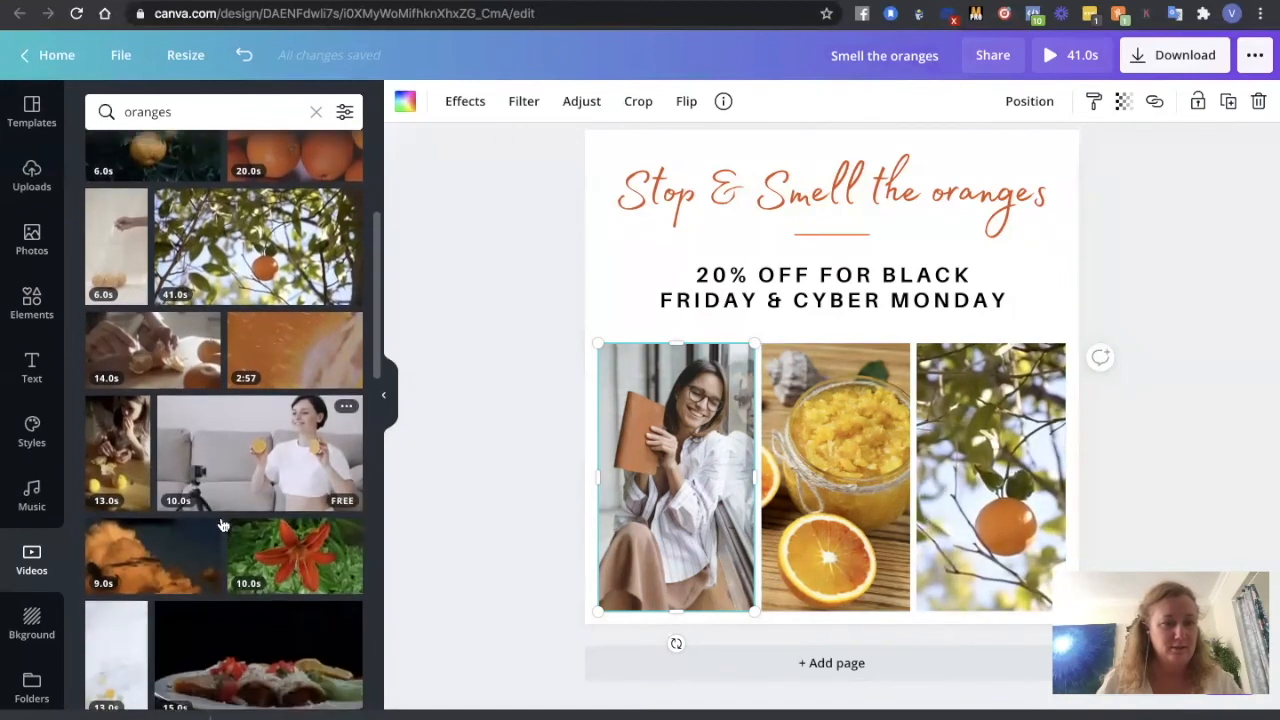
pyautogui.scroll(-1, 222, 522)
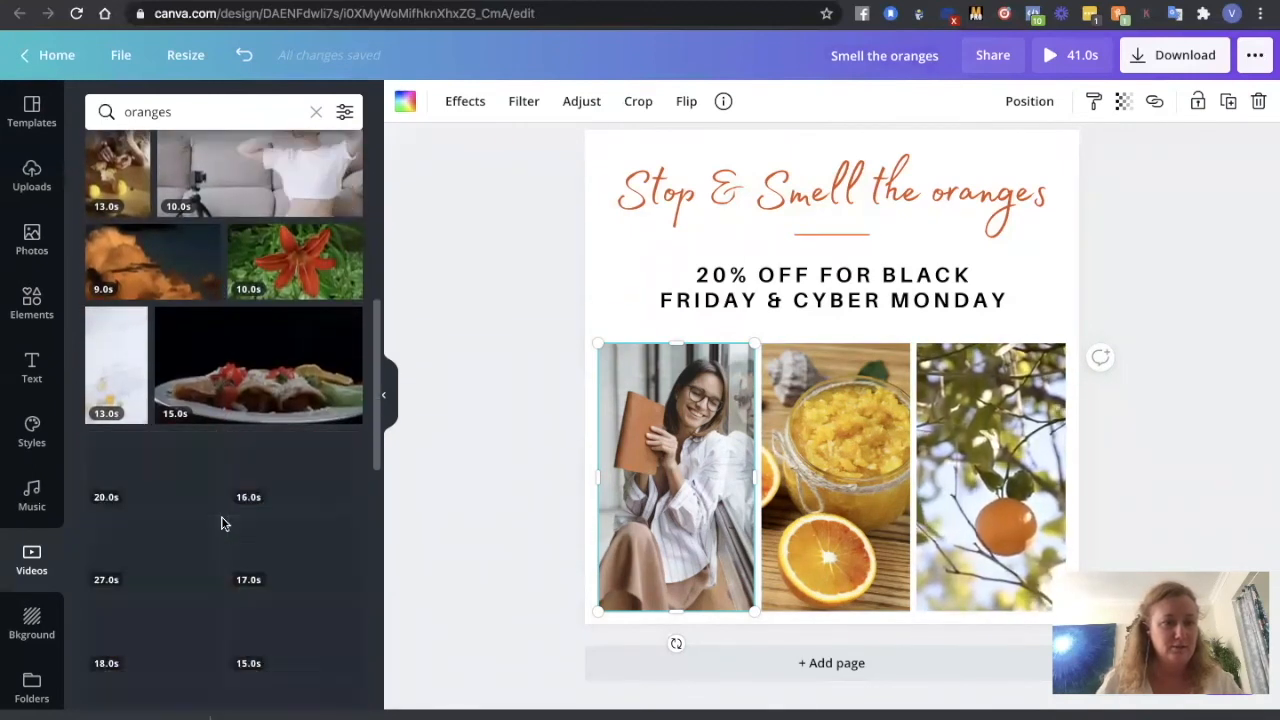
pyautogui.scroll(-1, 222, 522)
pyautogui.scroll(-1, 221, 522)
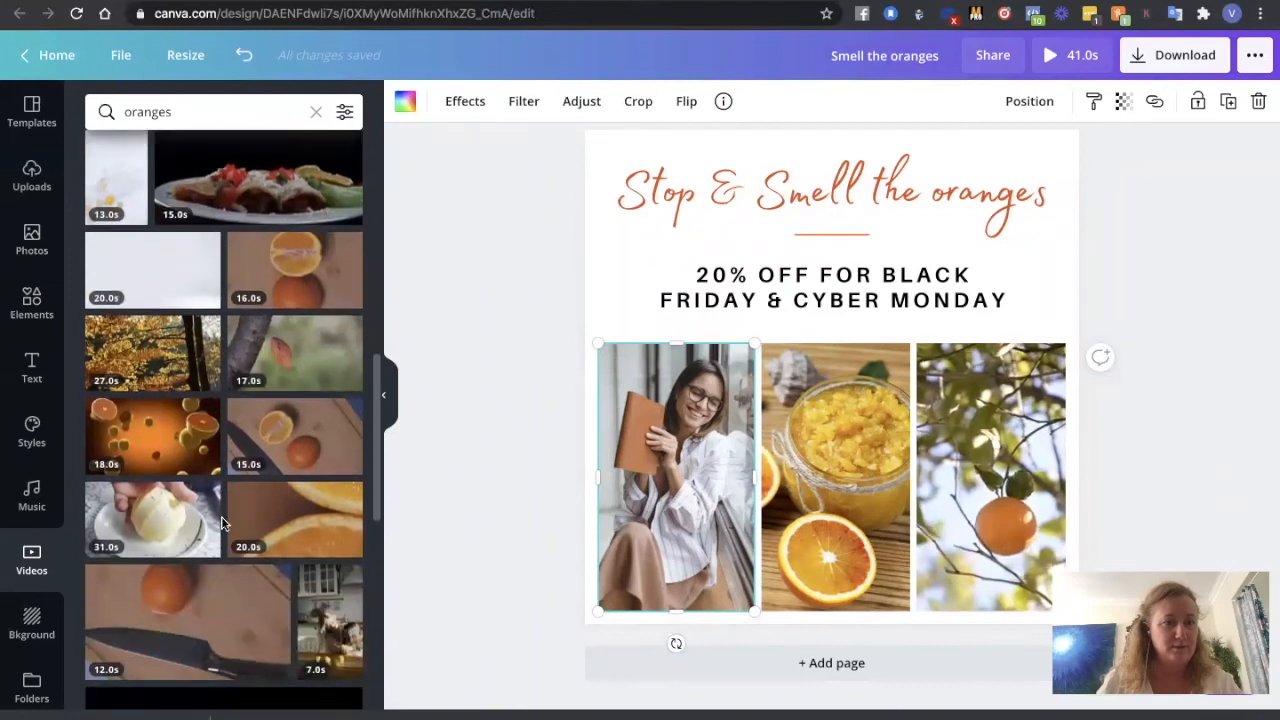
pyautogui.scroll(-1, 221, 522)
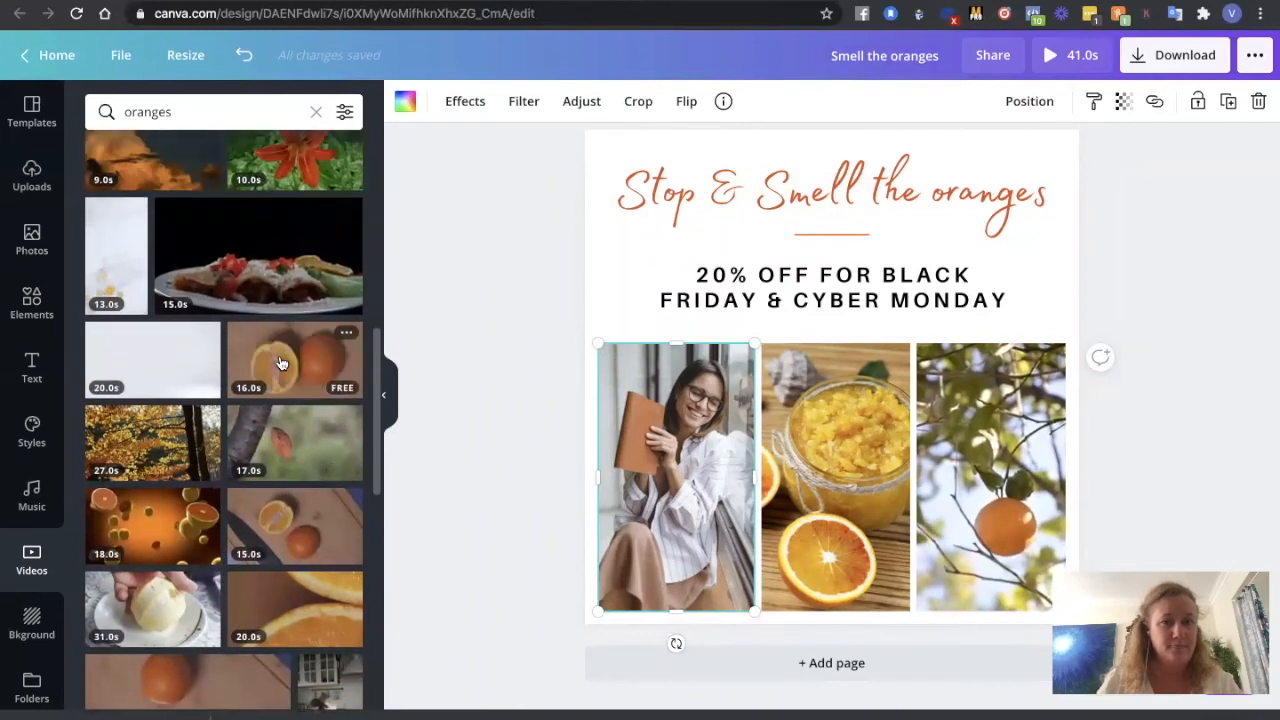
pyautogui.click(350, 355)
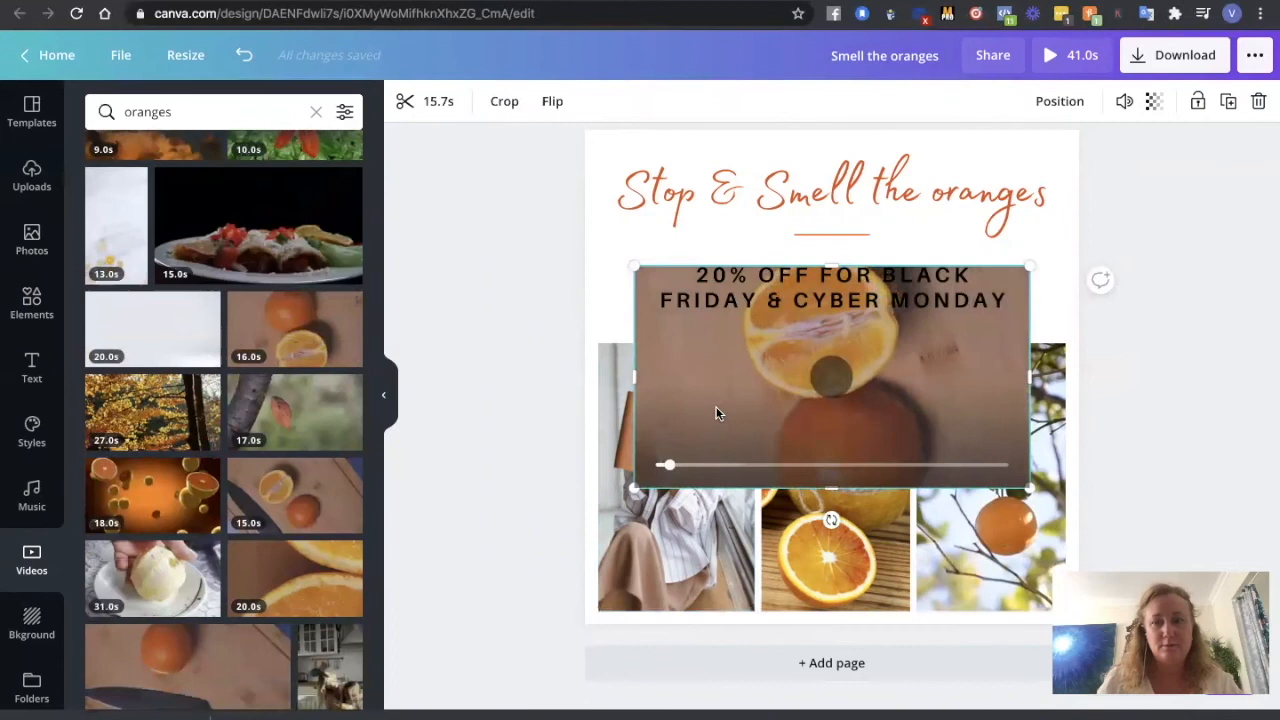
# - Delete the loose 16-second orange clip from the page and place that clip in the left-hand photo frame instead
pyautogui.press('Delete')
pyautogui.moveTo(355, 338); pyautogui.dragTo(707, 440)
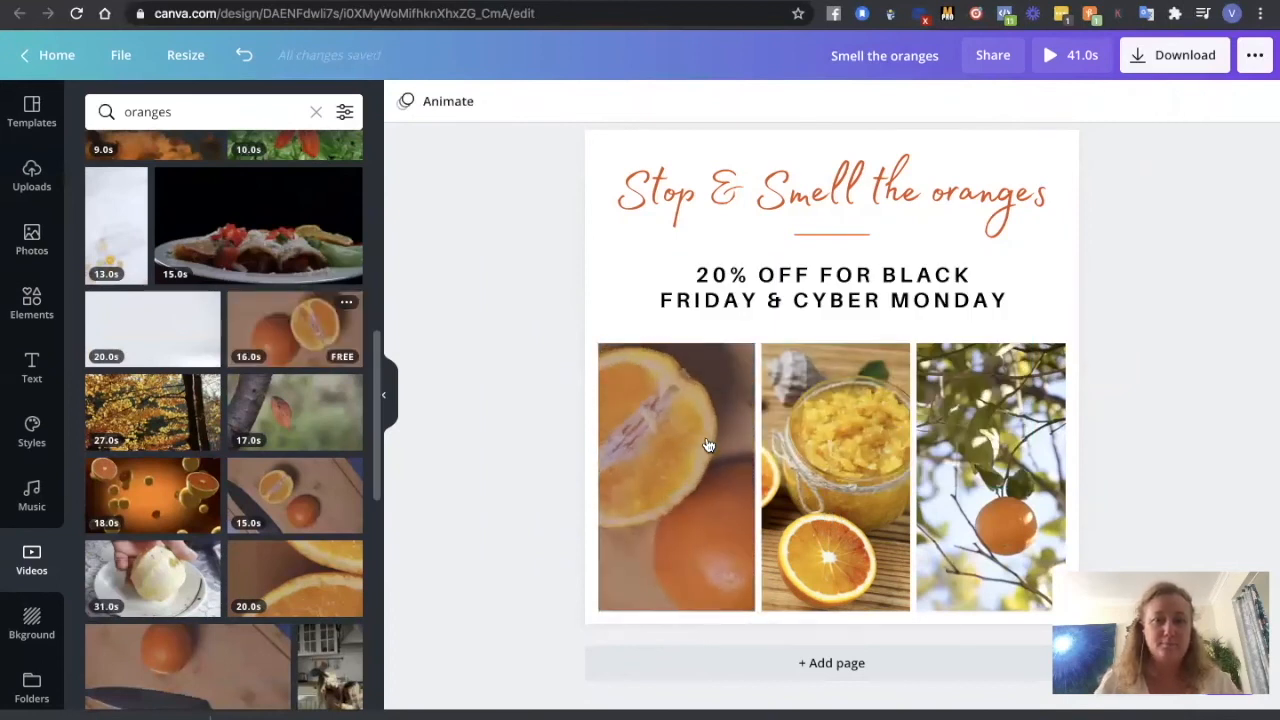
# - Find the 8-second clip of a red-orange fruit on a branch and replace the right-hand frame's video with it
pyautogui.scroll(-3, 288, 492)
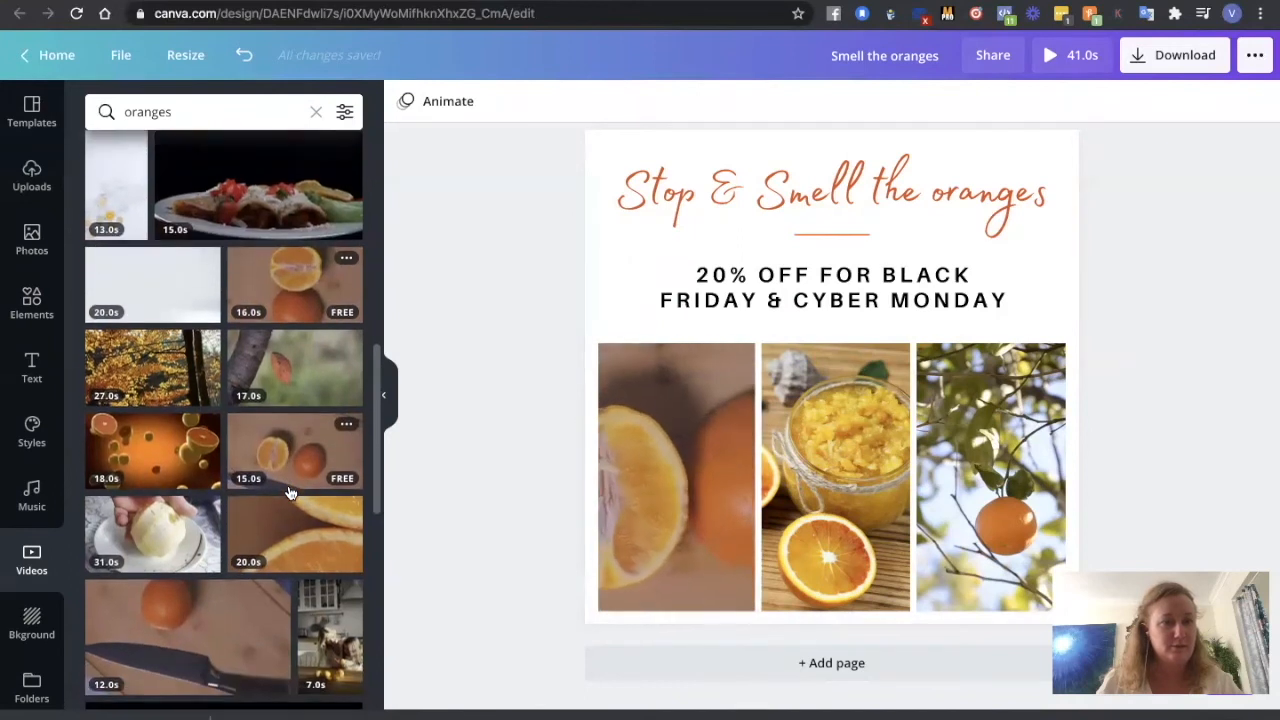
pyautogui.scroll(-5, 288, 492)
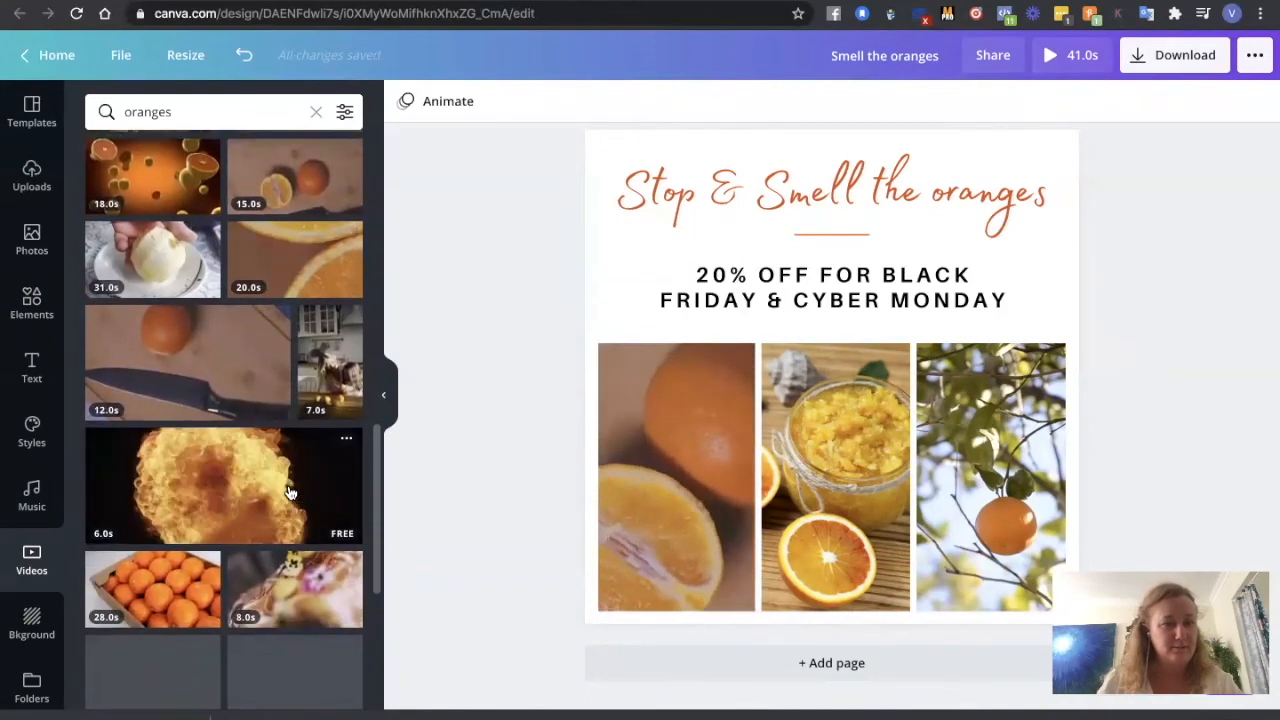
pyautogui.scroll(-6, 288, 492)
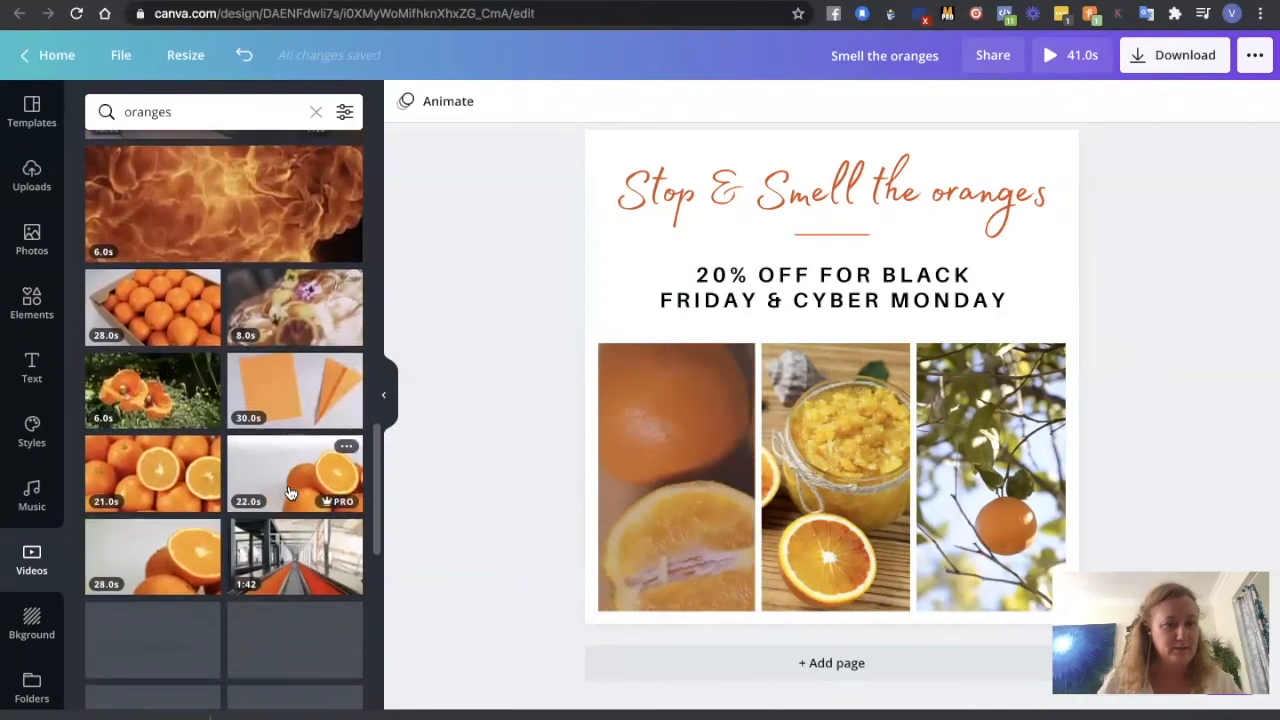
pyautogui.scroll(-4, 288, 492)
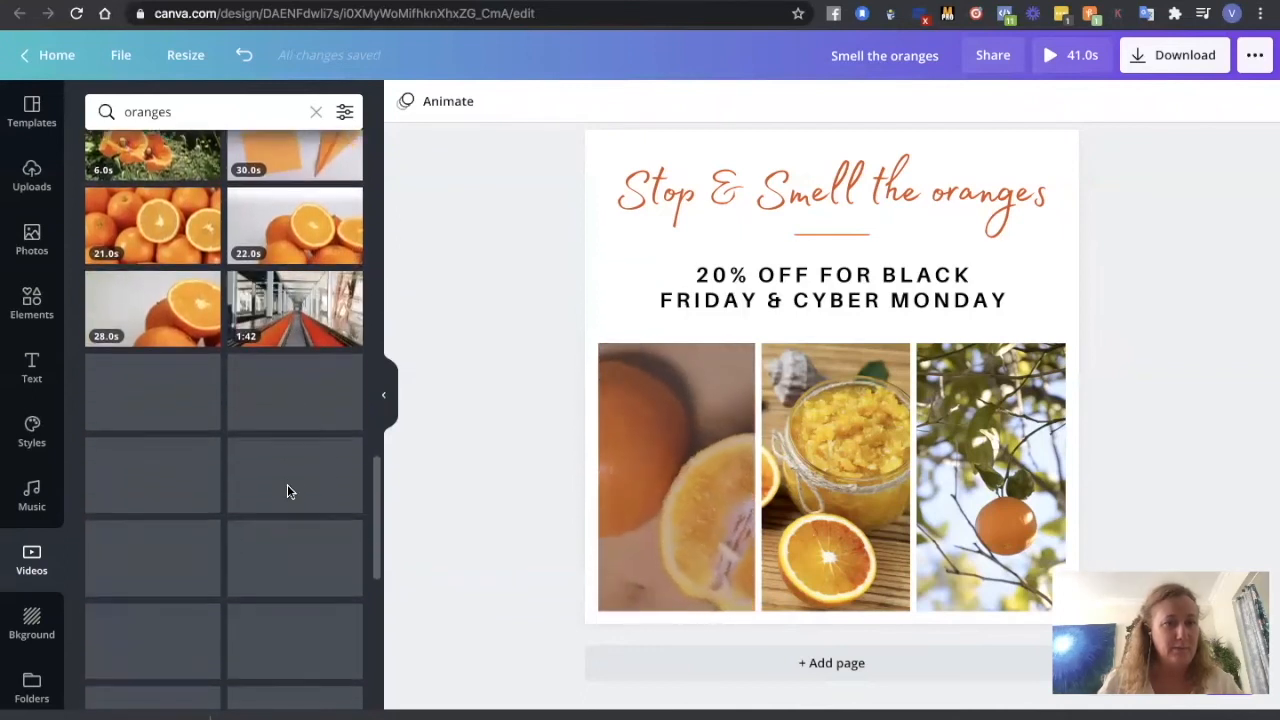
pyautogui.scroll(-4, 288, 492)
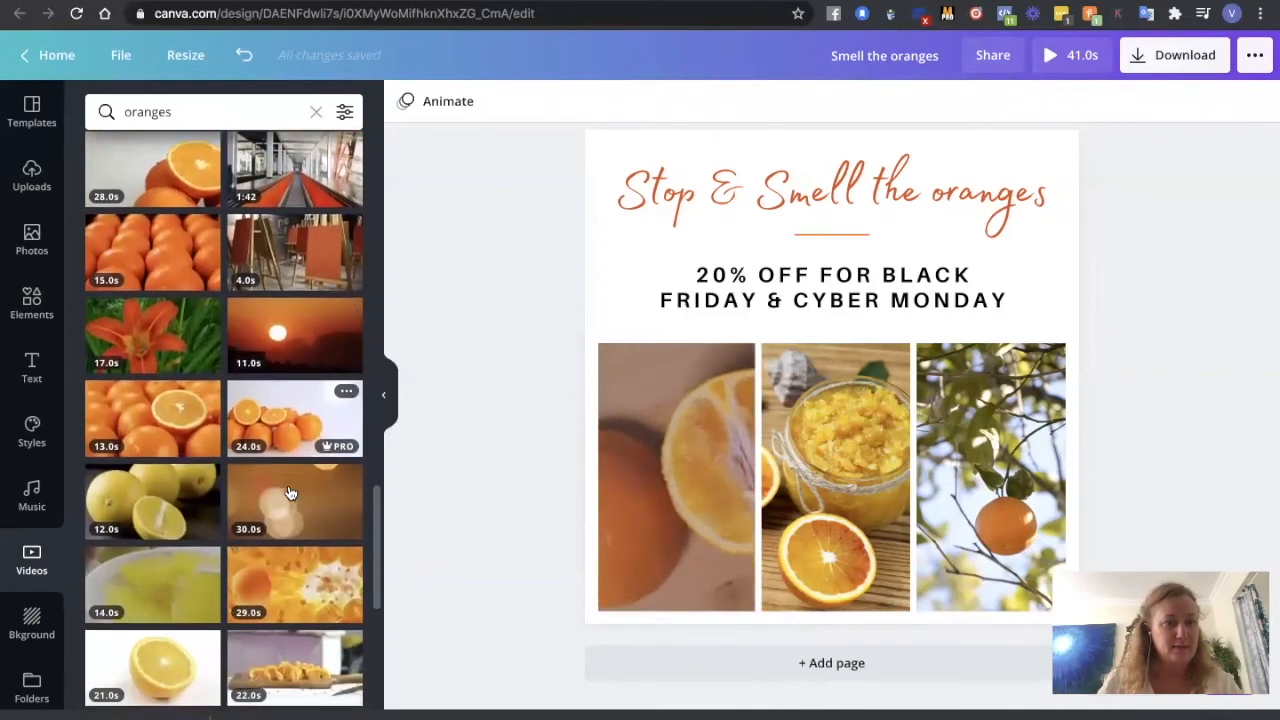
pyautogui.scroll(-5, 288, 492)
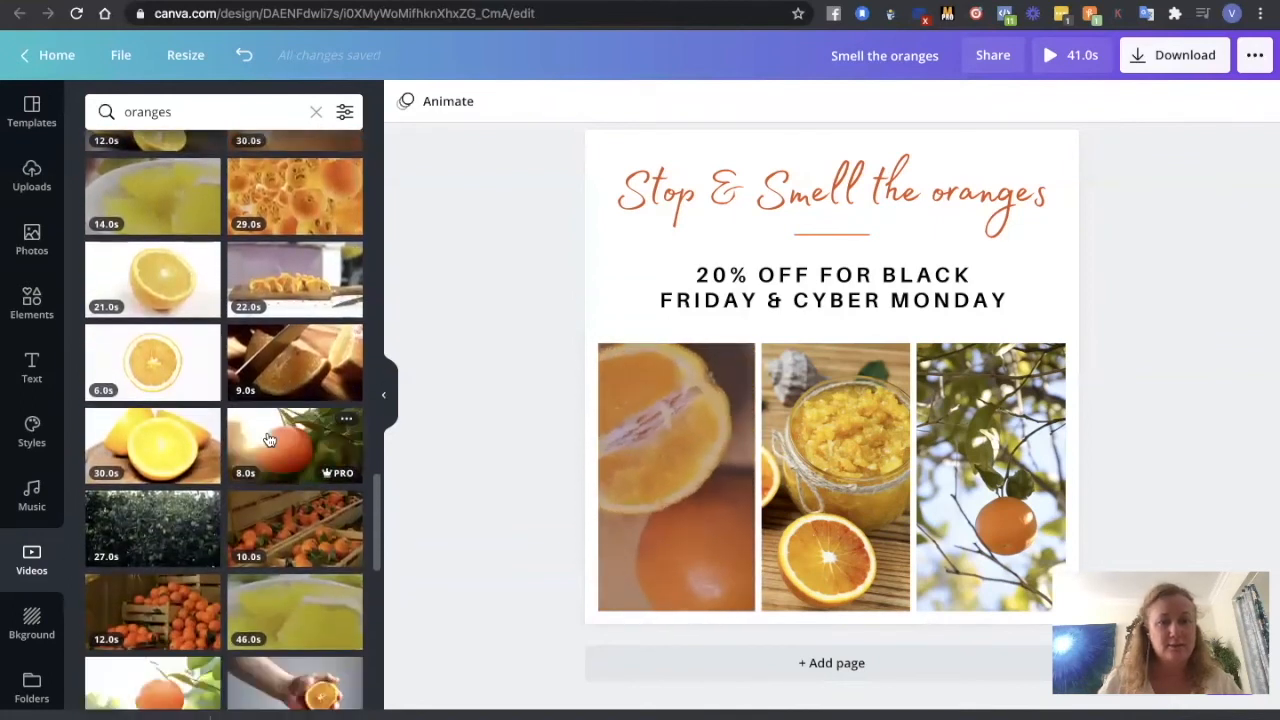
pyautogui.moveTo(290, 460); pyautogui.dragTo(992, 458)
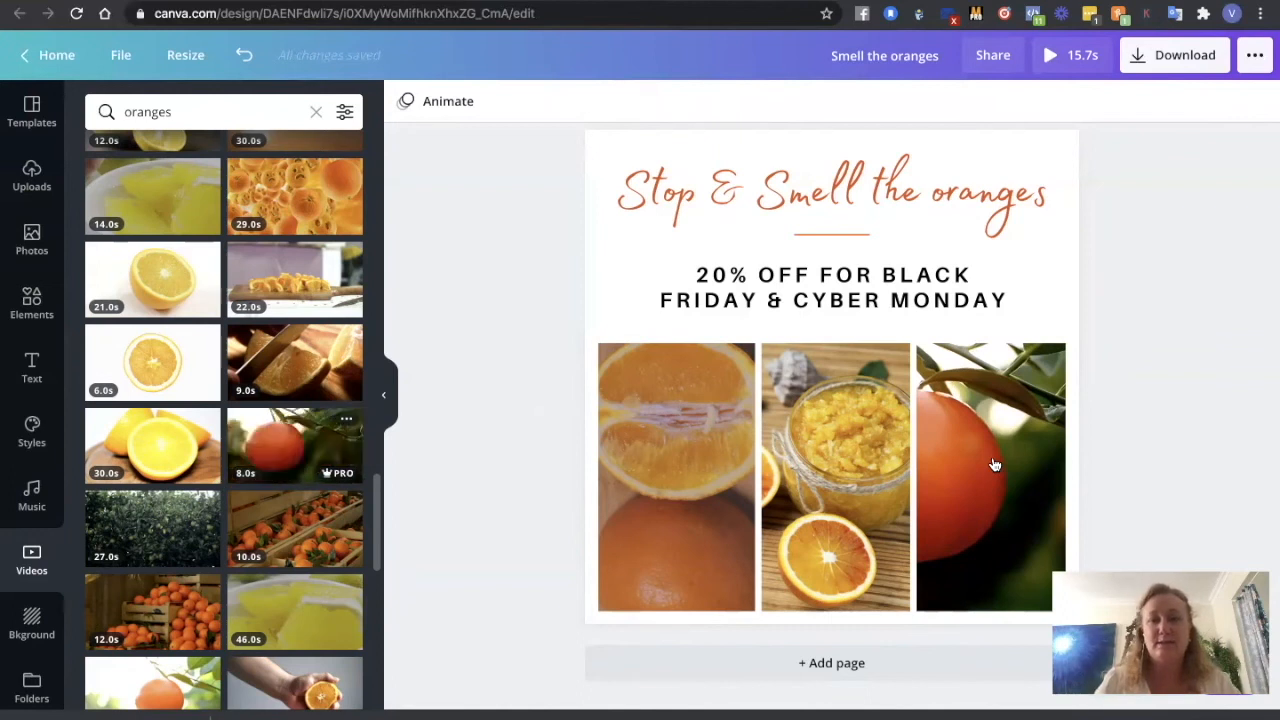
pyautogui.click(991, 456)
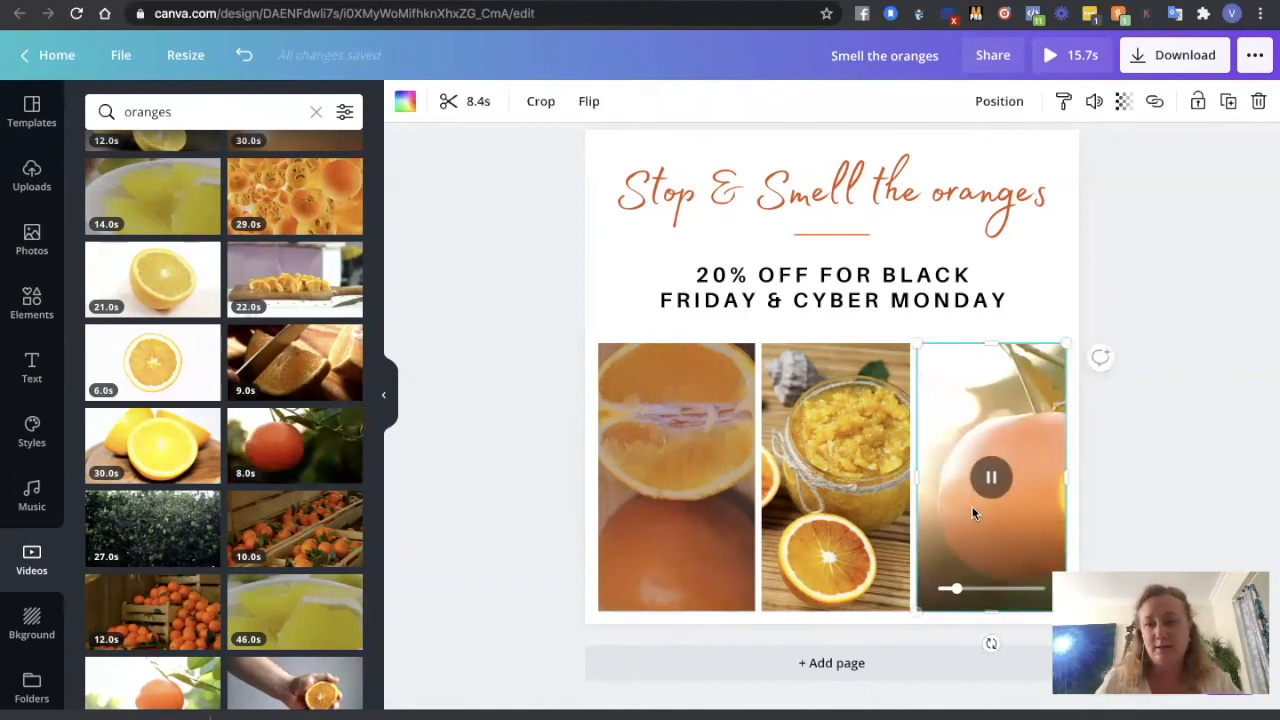
pyautogui.click(1136, 423)
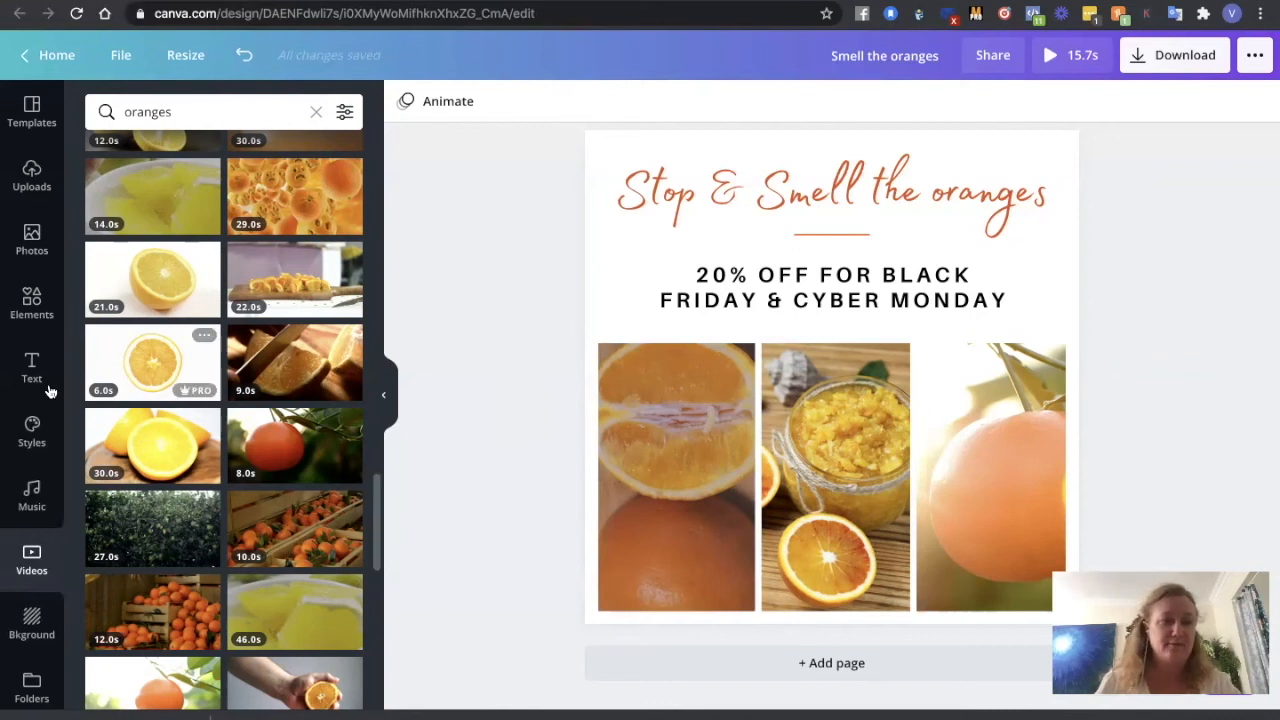
# - Browse the audio library to the Happy category and preview its tracks, including Pretty People and The Winner
pyautogui.click(32, 500)
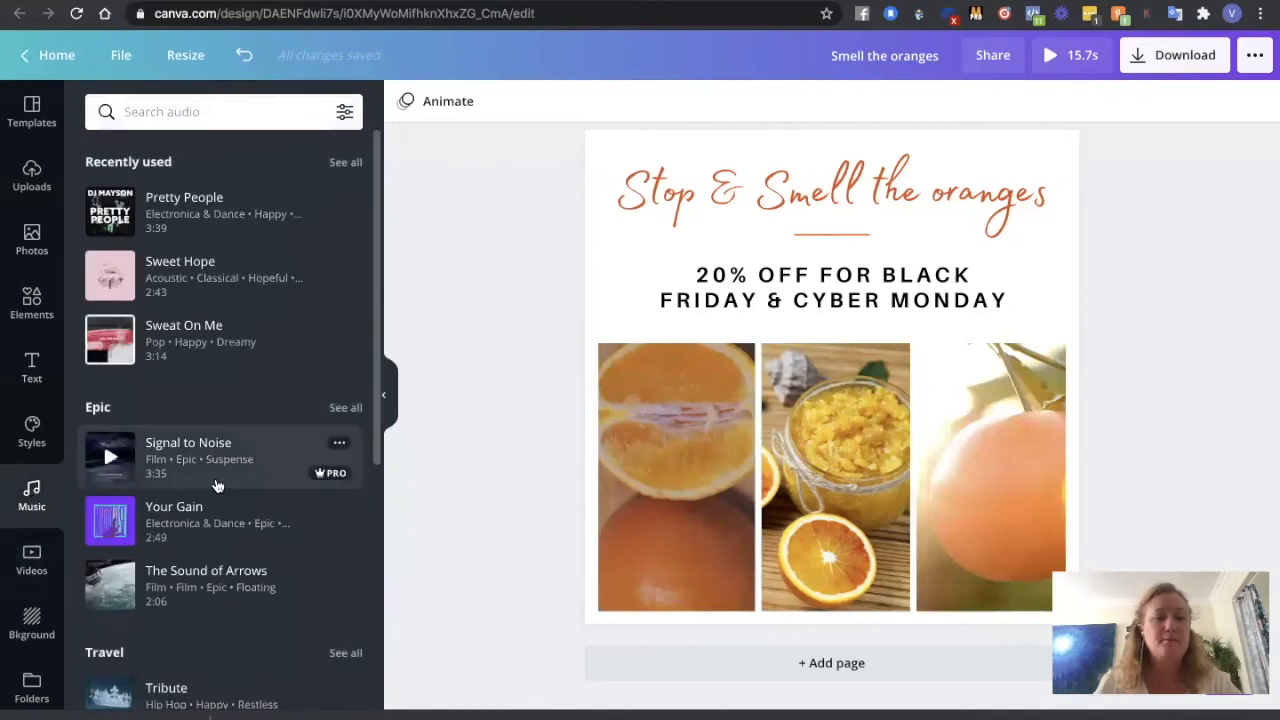
pyautogui.scroll(-3, 215, 485)
pyautogui.scroll(-5, 216, 485)
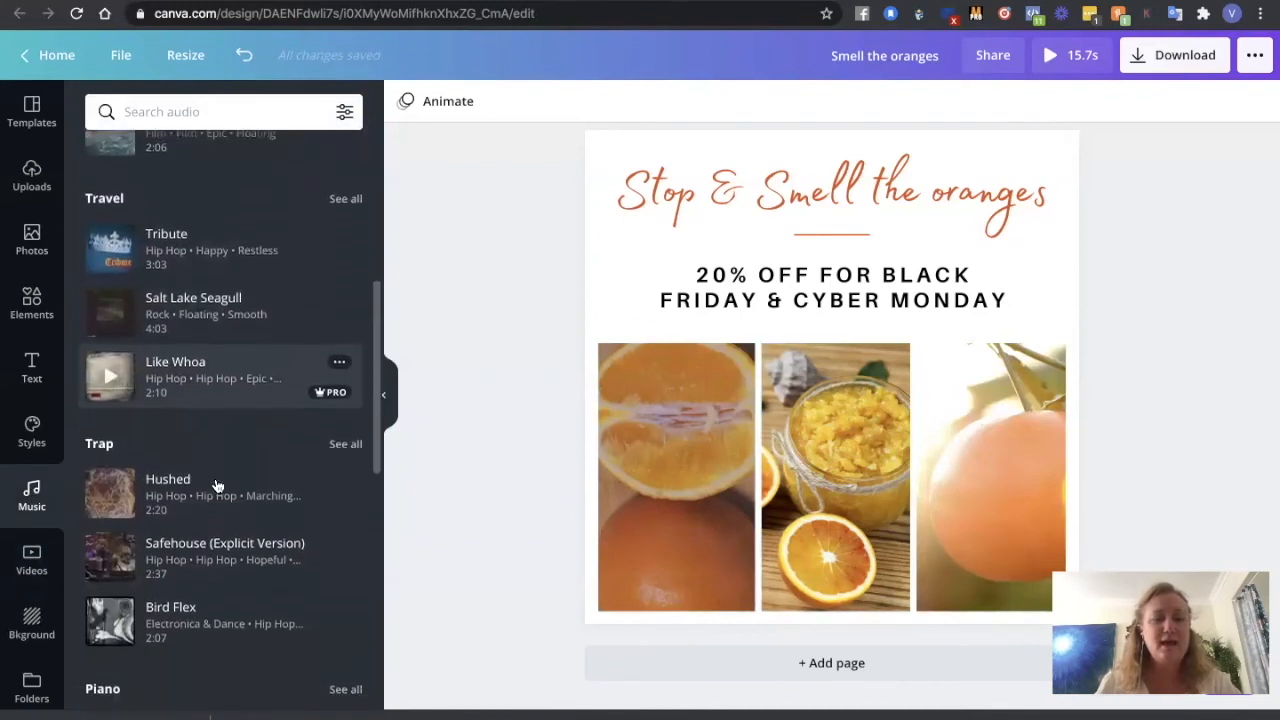
pyautogui.scroll(-3, 216, 485)
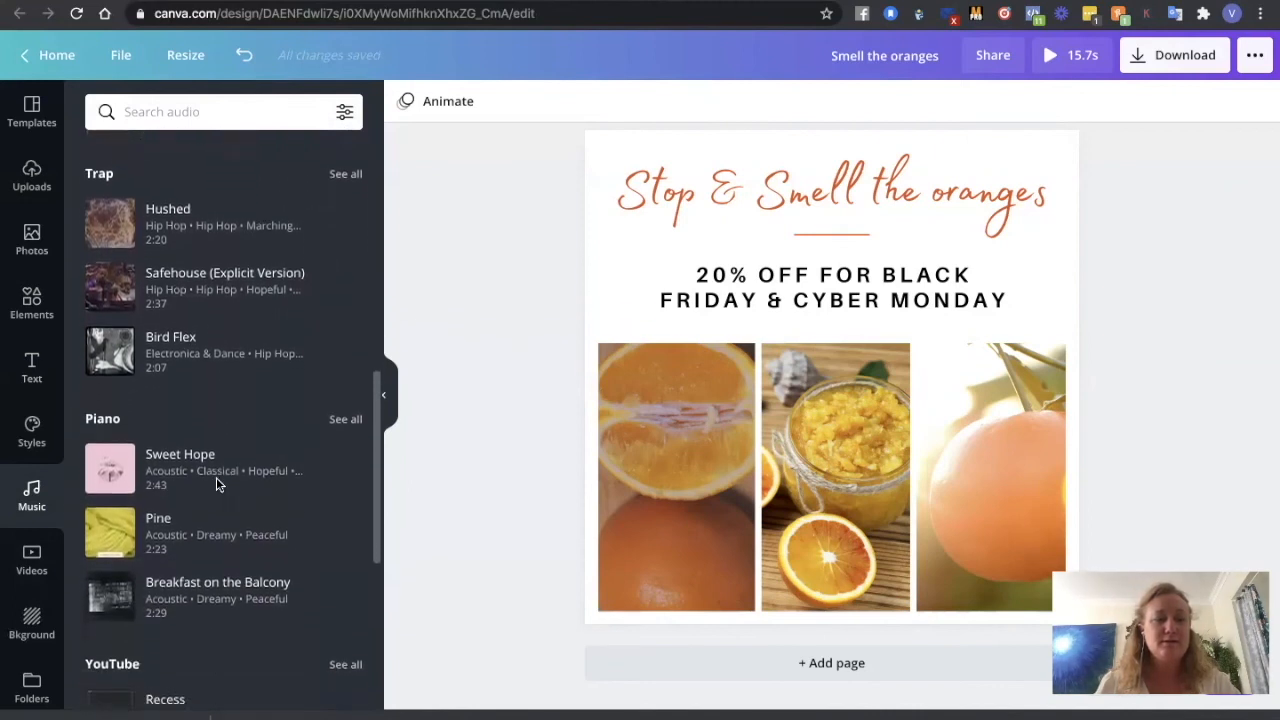
pyautogui.scroll(-1, 216, 484)
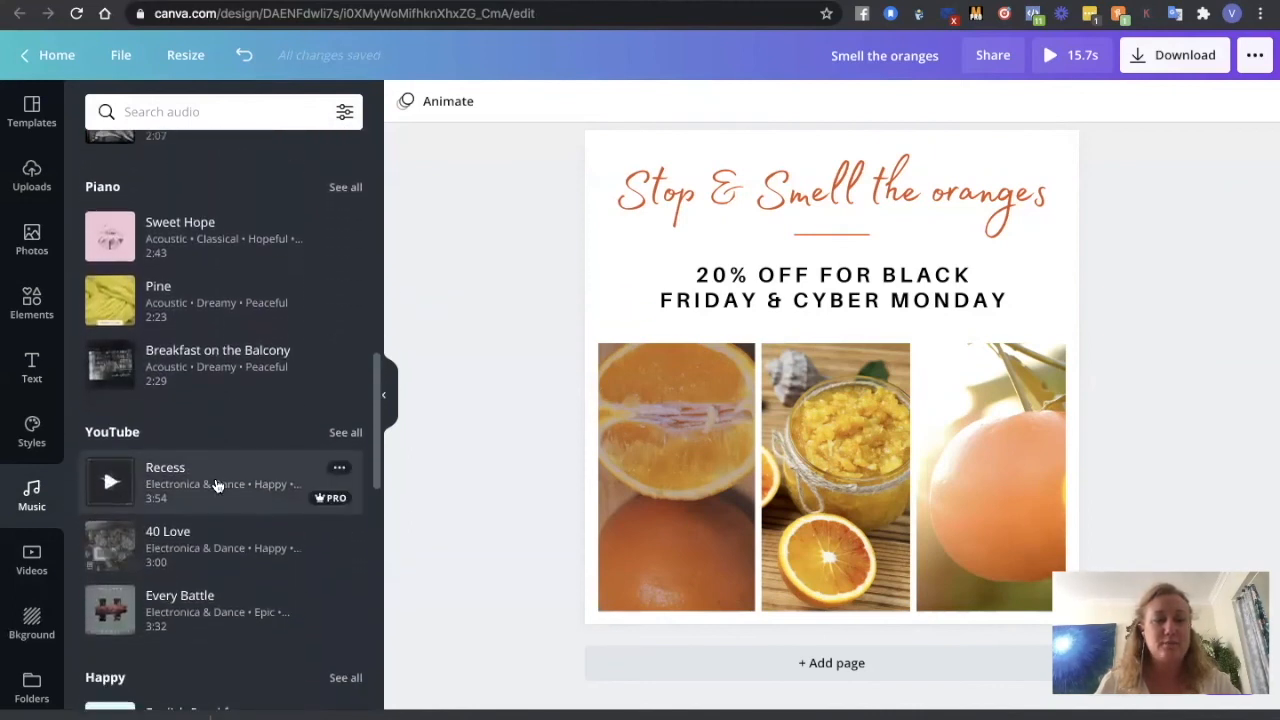
pyautogui.scroll(-3, 216, 484)
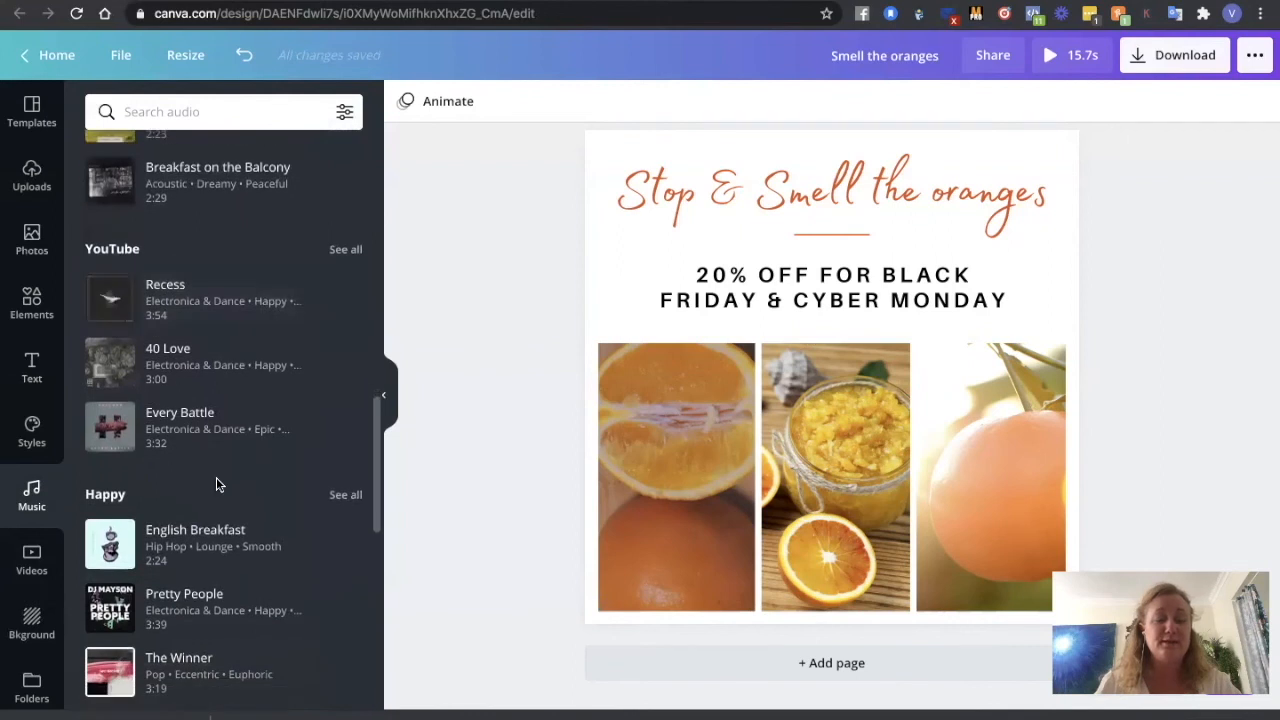
pyautogui.scroll(-1, 216, 480)
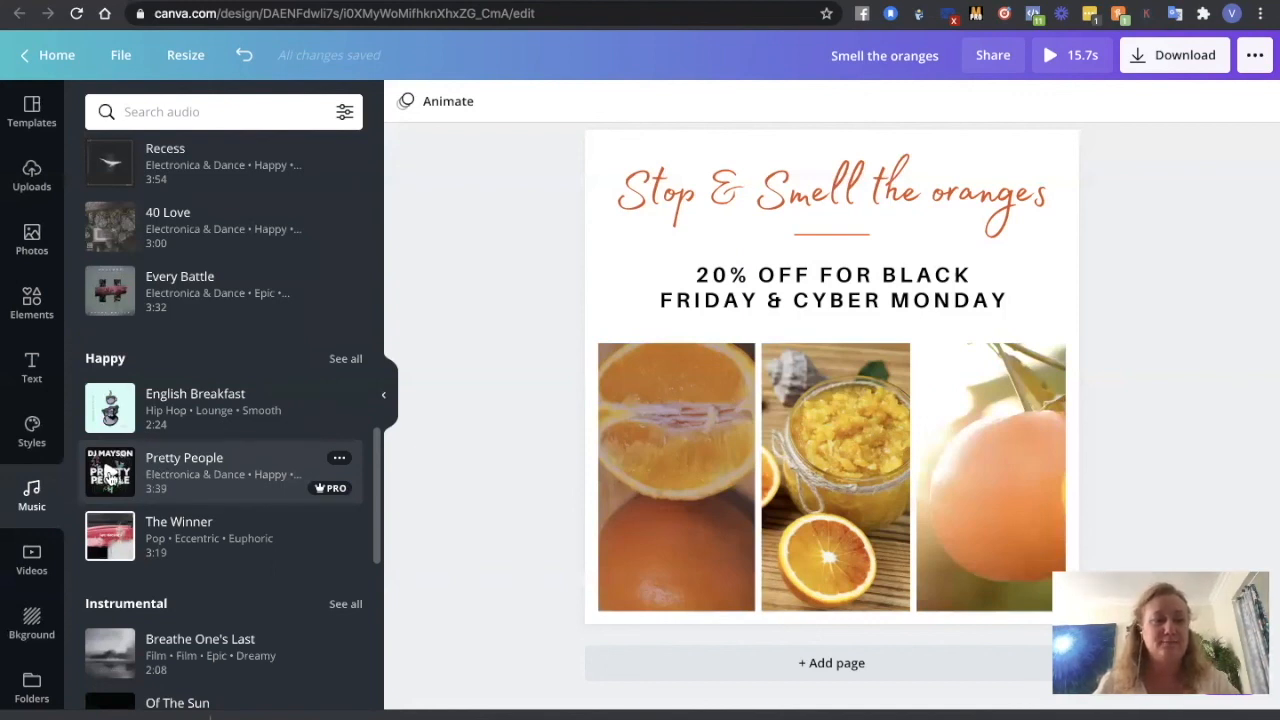
pyautogui.click(108, 470)
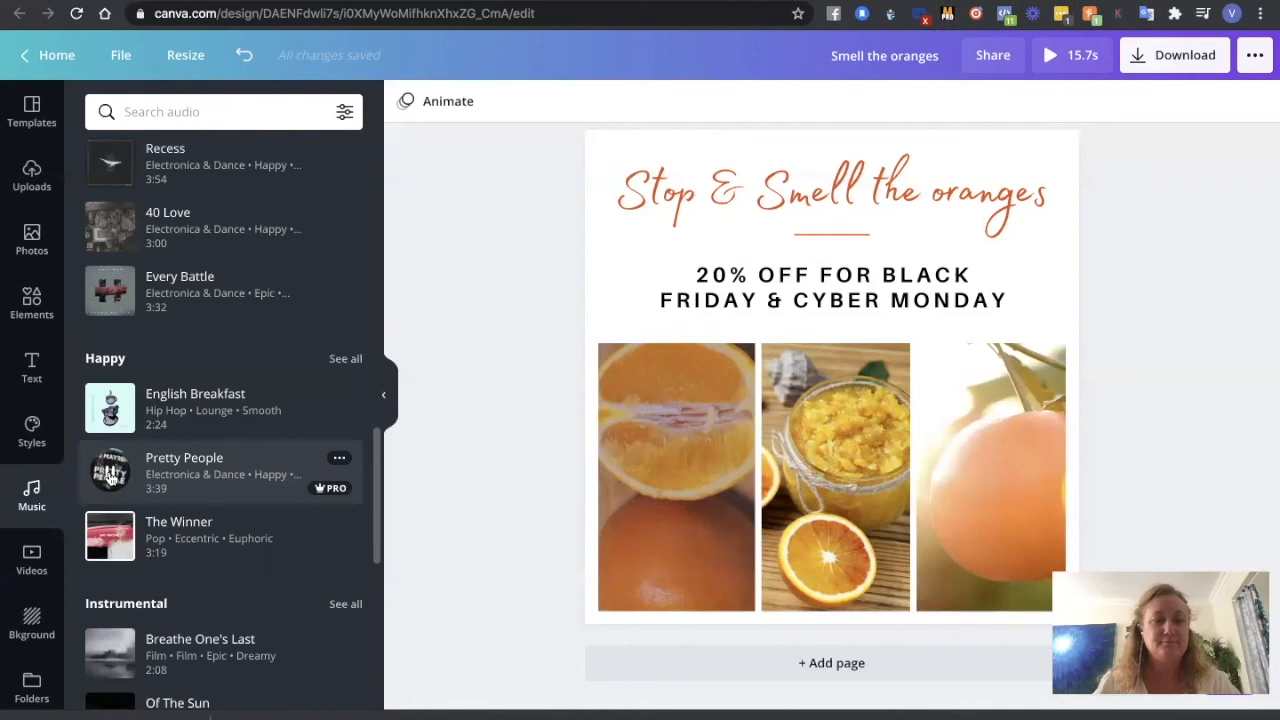
pyautogui.click(110, 476)
pyautogui.click(110, 476)
pyautogui.click(110, 476)
pyautogui.click(113, 422)
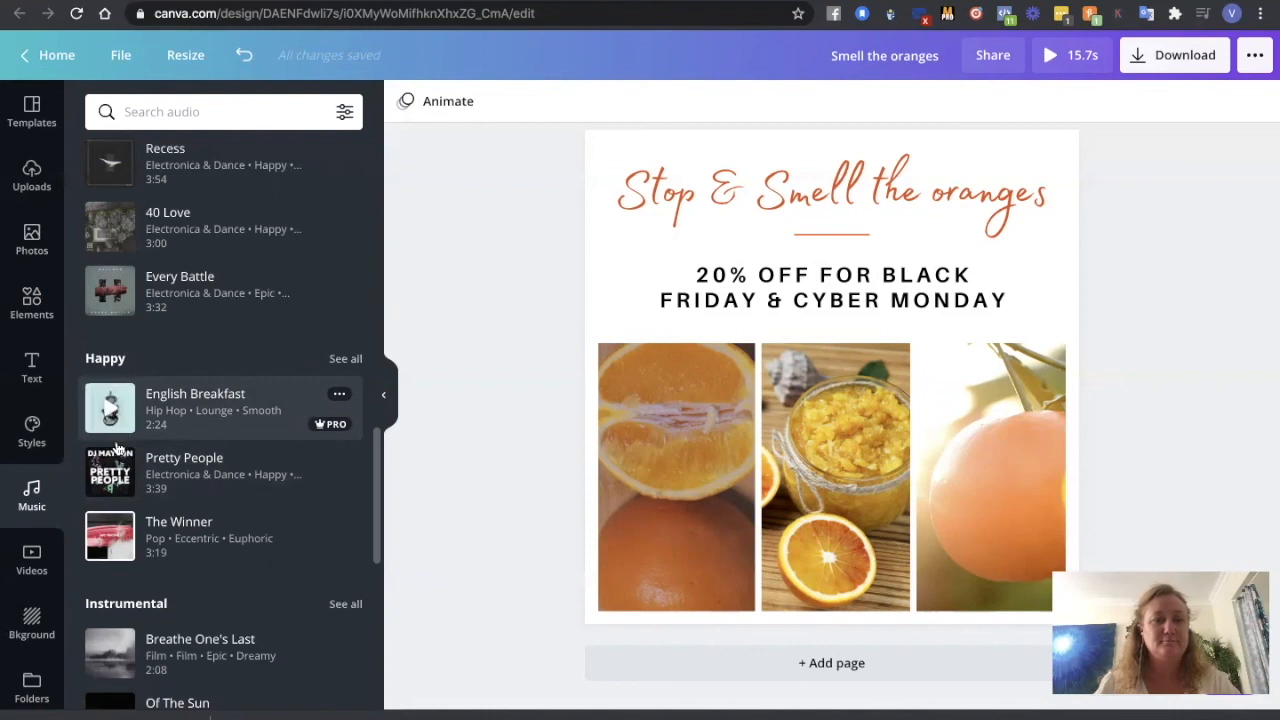
pyautogui.click(111, 540)
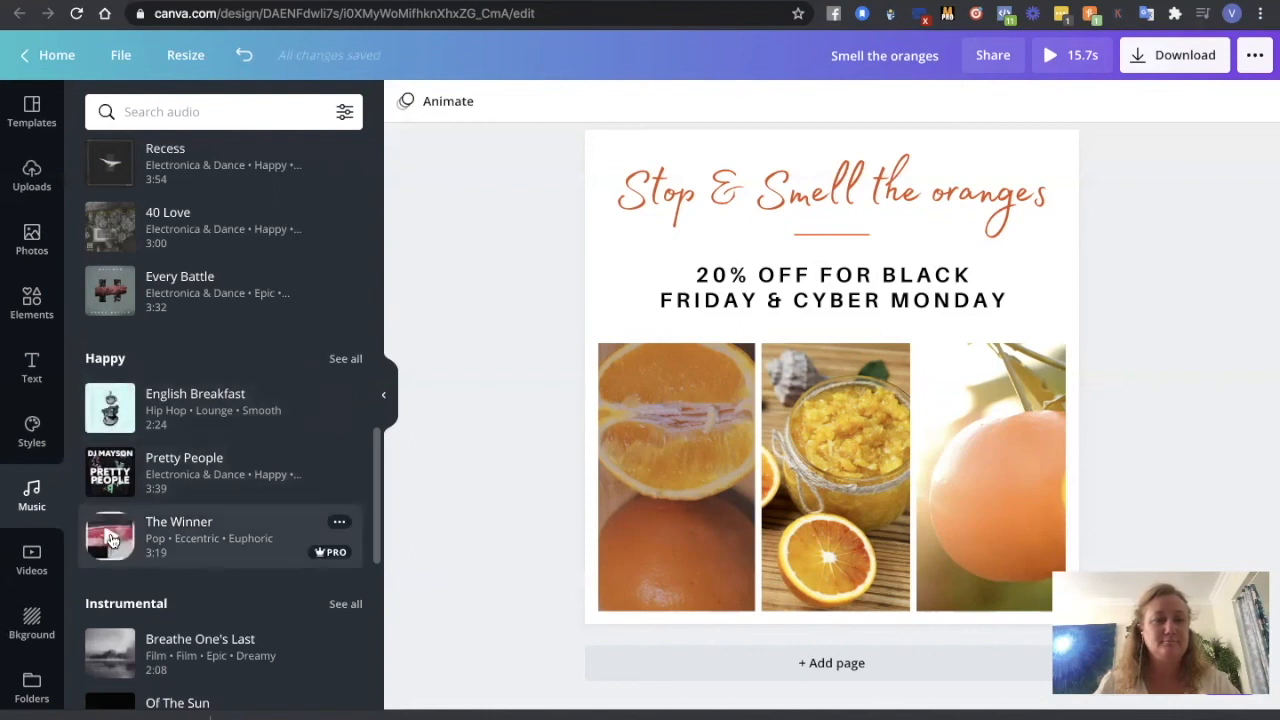
# - Find the Pop track "Sweat On Me", preview it, add it to the design as background music and play it back
pyautogui.scroll(-3, 112, 540)
pyautogui.scroll(-7, 111, 540)
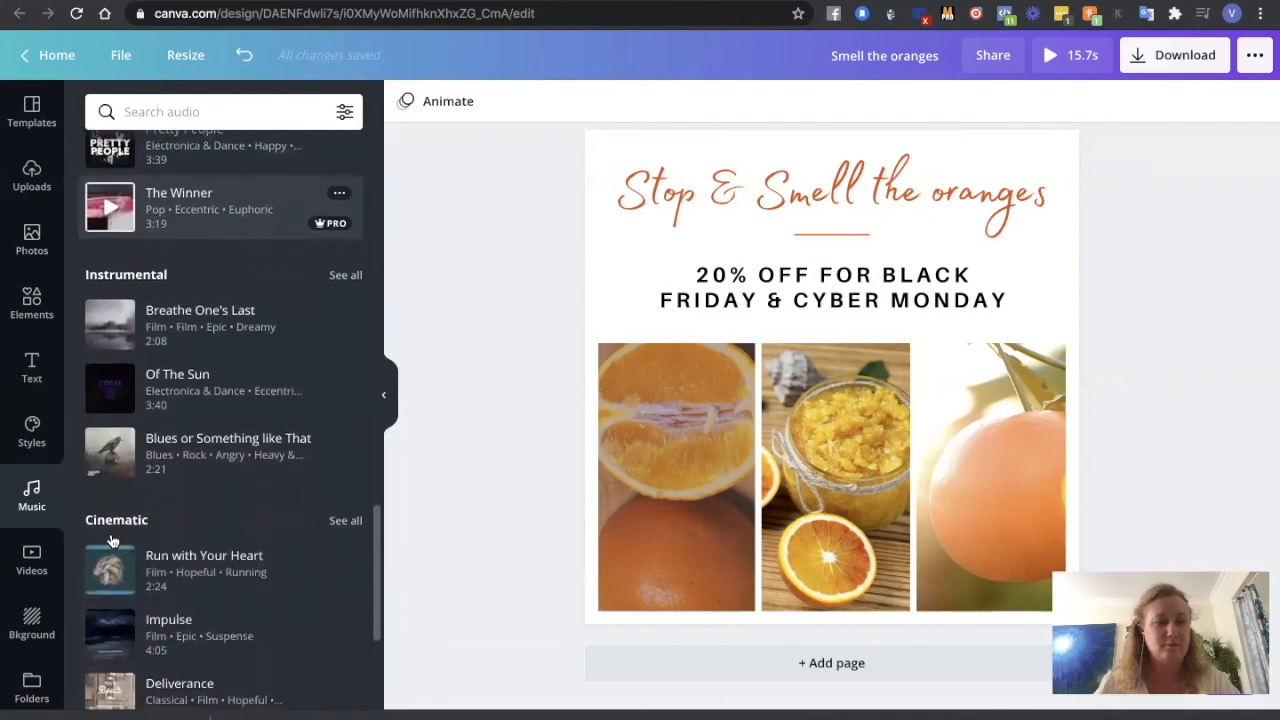
pyautogui.scroll(-4, 112, 540)
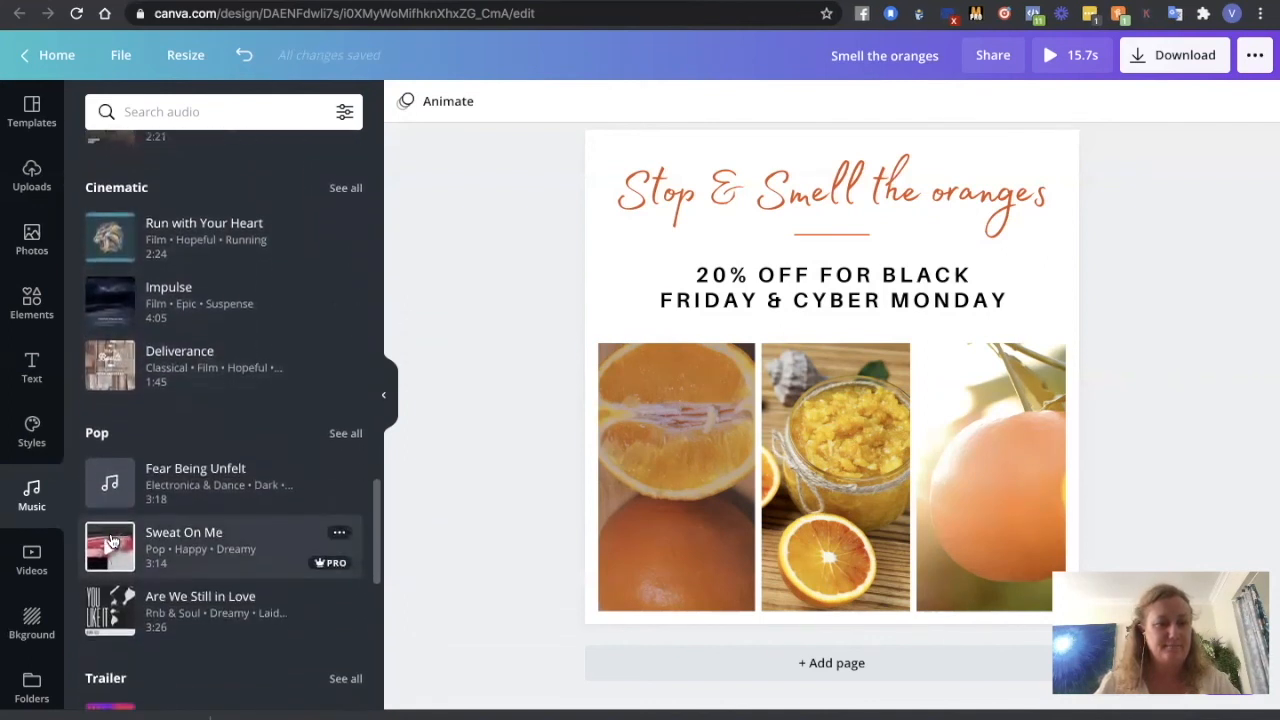
pyautogui.click(112, 490)
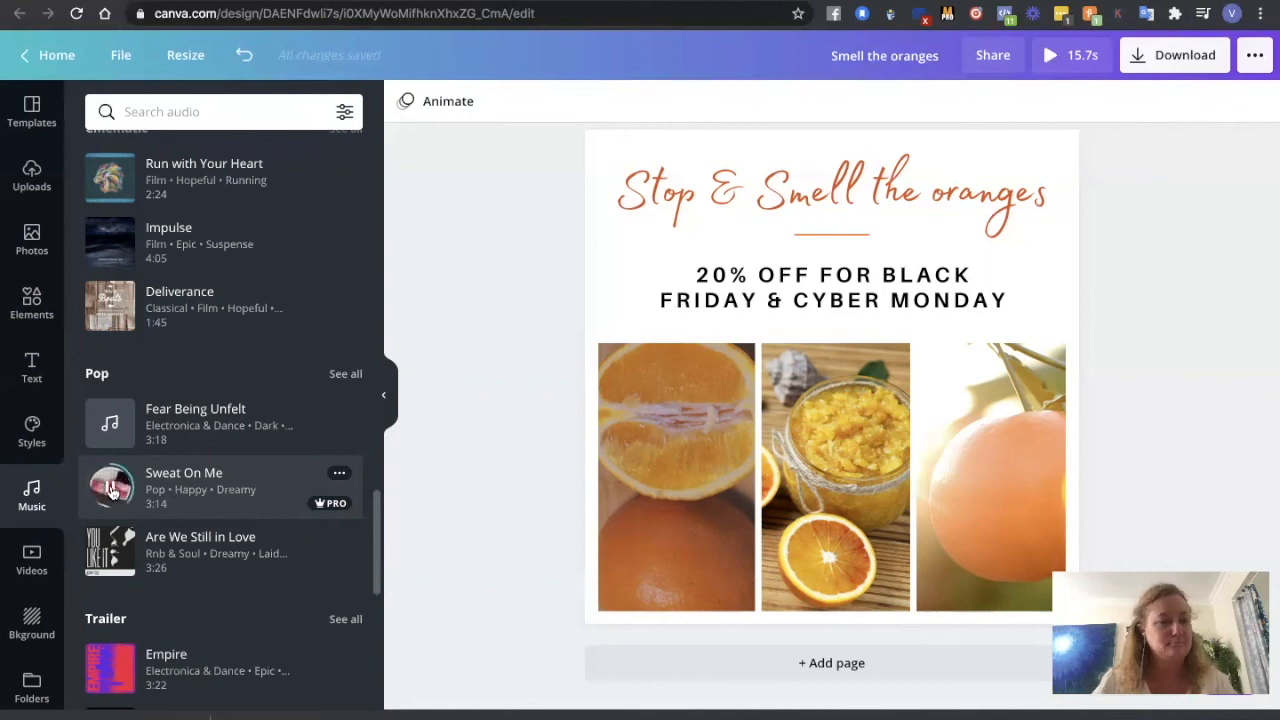
pyautogui.click(112, 490)
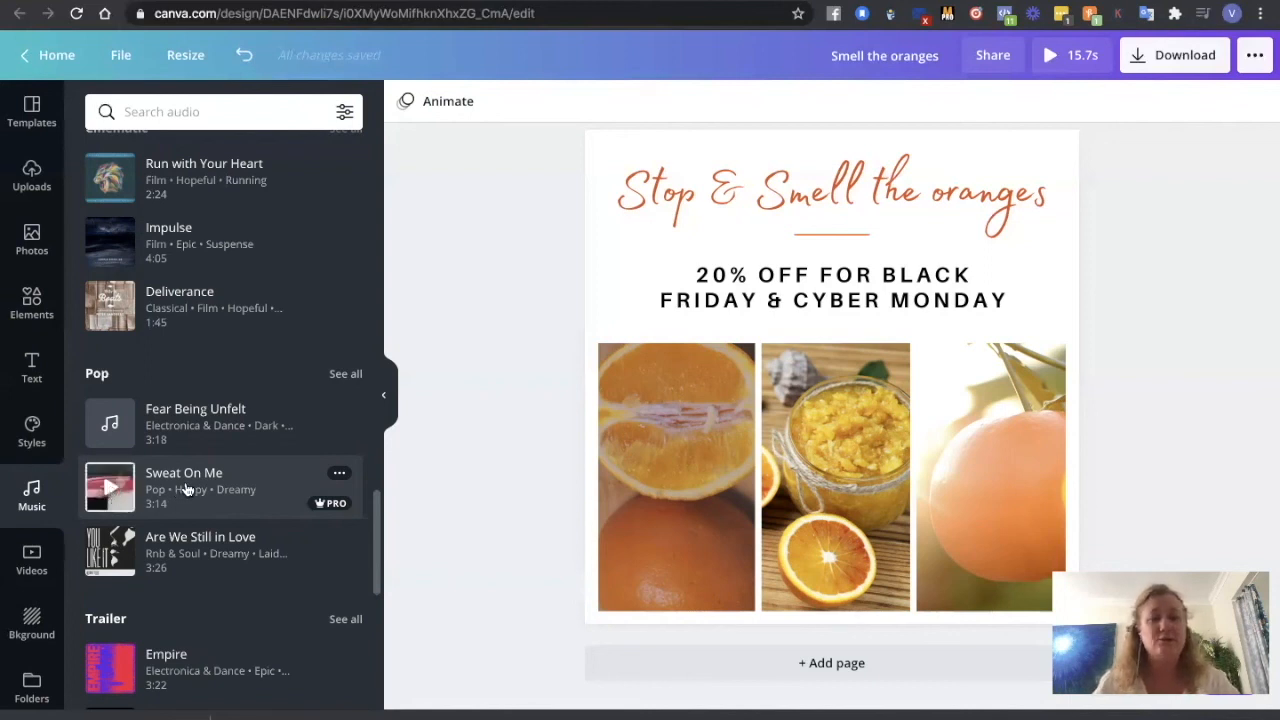
pyautogui.moveTo(182, 489); pyautogui.dragTo(700, 343)
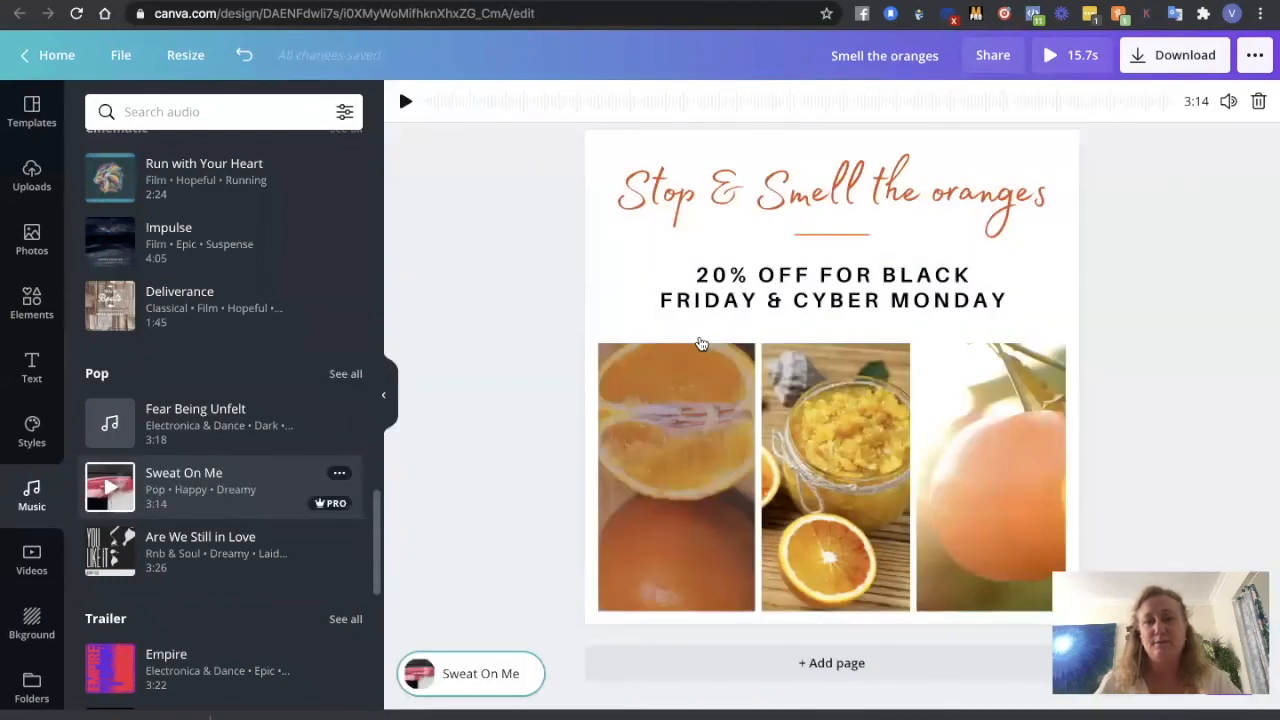
pyautogui.press('space')
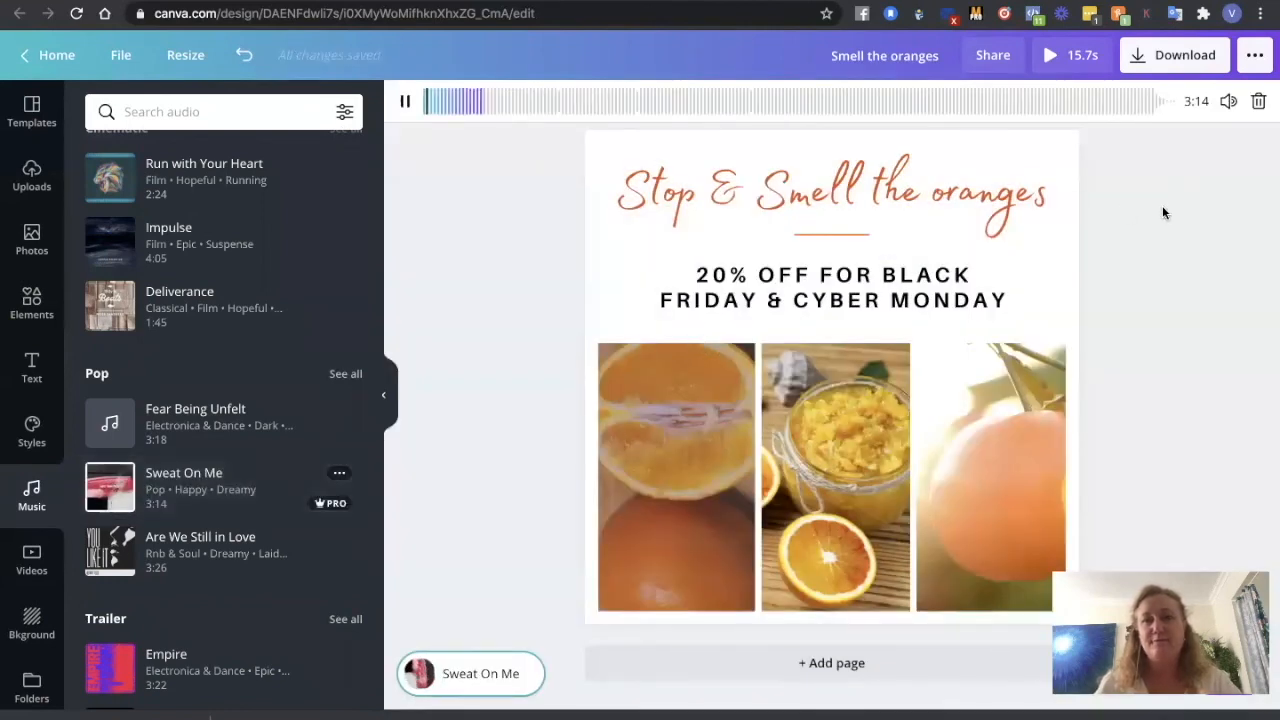
pyautogui.click(405, 102)
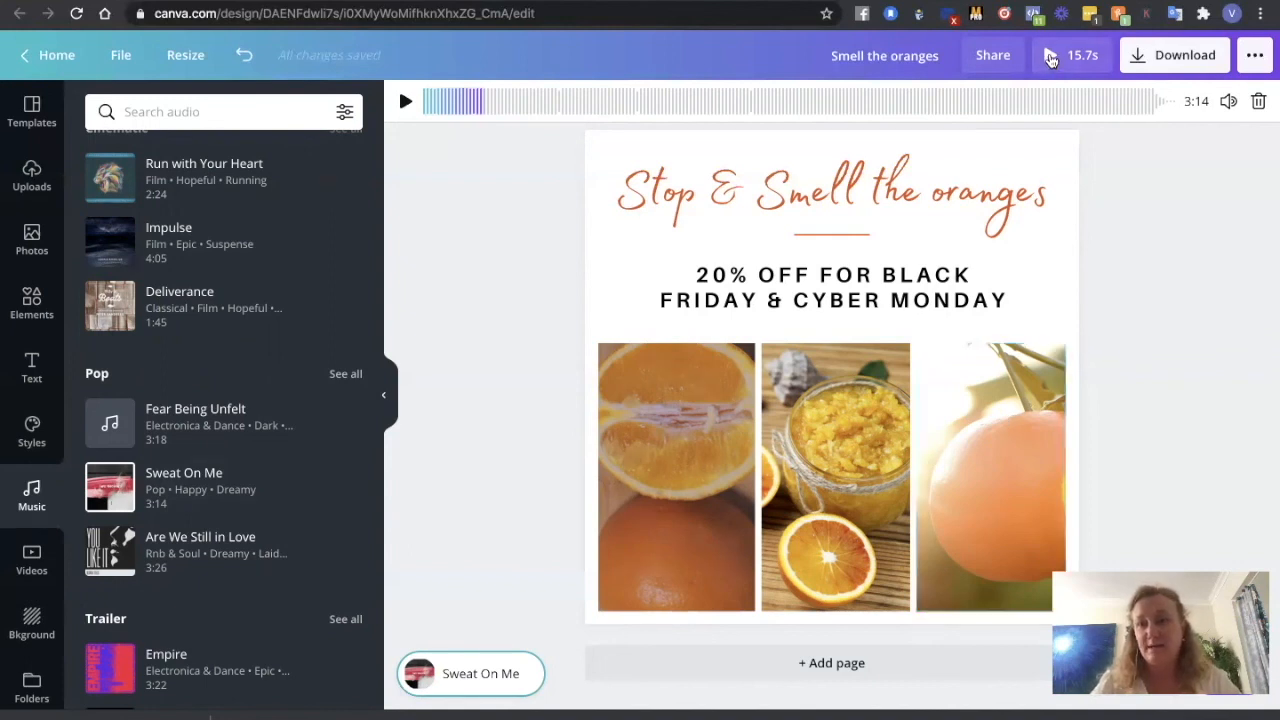
# - Preview the whole design with its videos and music, and return to the editor
pyautogui.click(1050, 60)
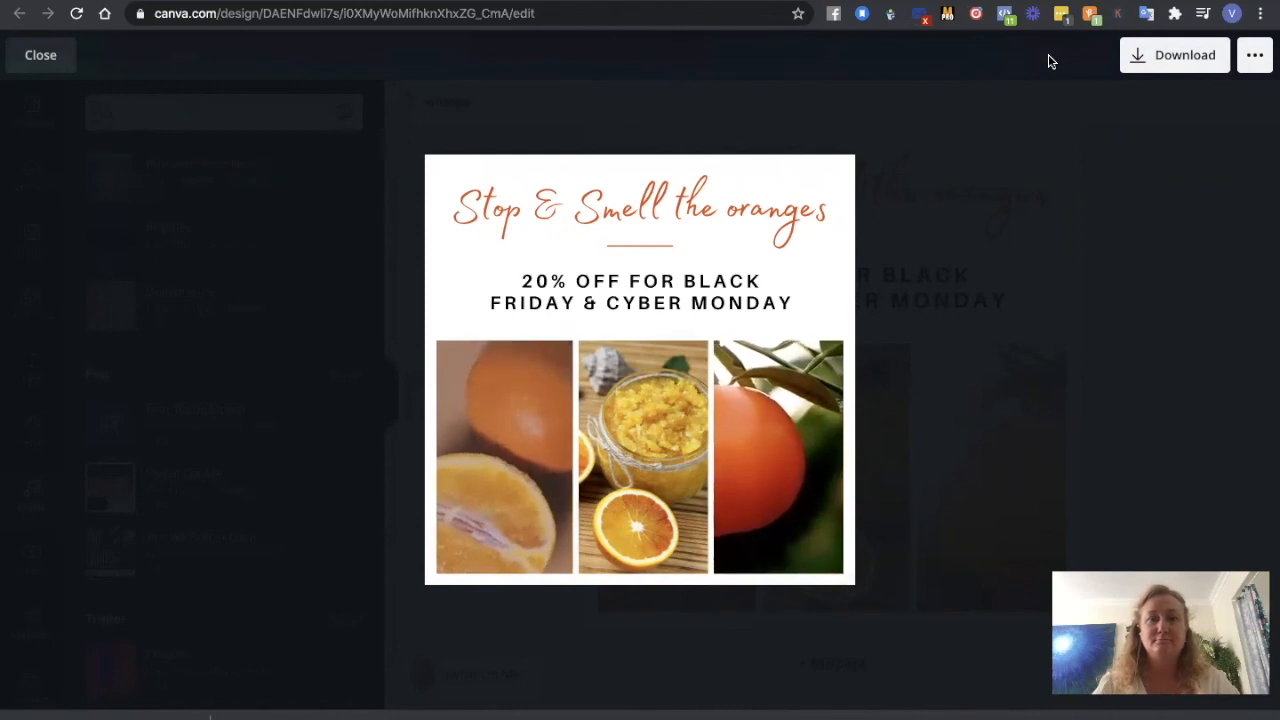
pyautogui.click(40, 56)
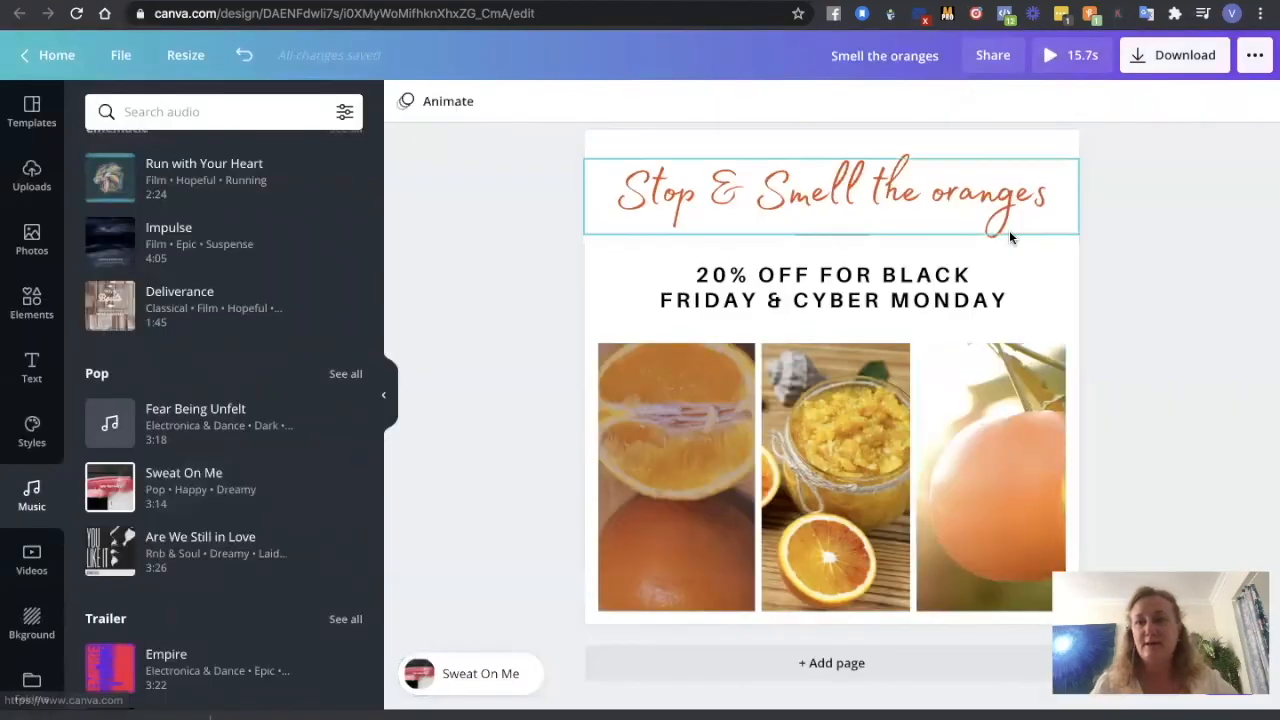
# - Open the download options for the design
pyautogui.click(1136, 62)
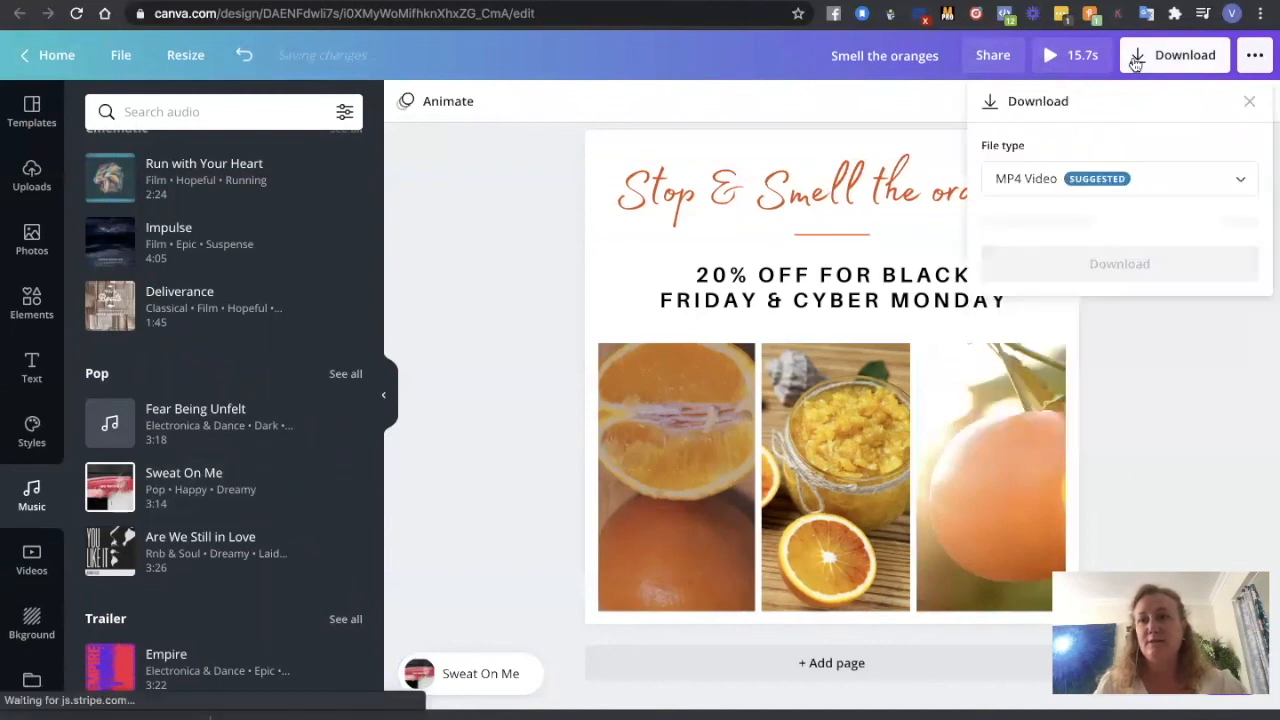